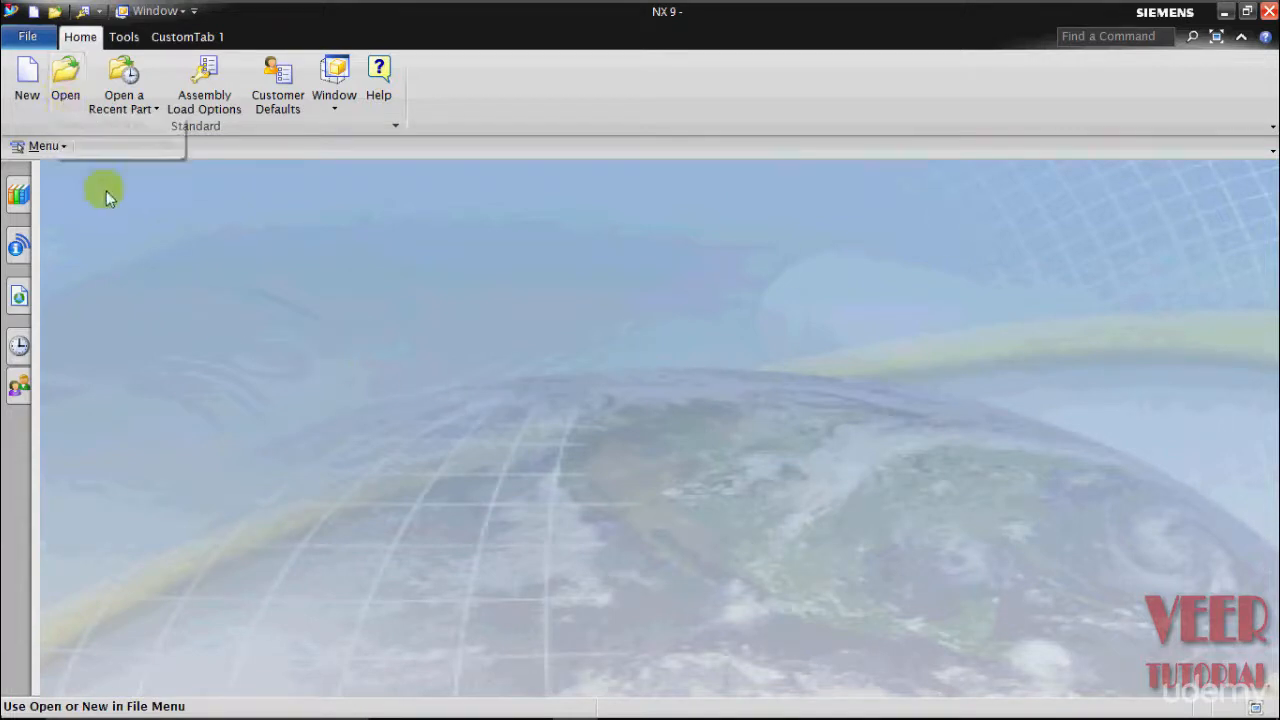
- Browse the File menu and the recent parts list without opening anything
{"action": "left_click", "coordinate": [30, 37]}
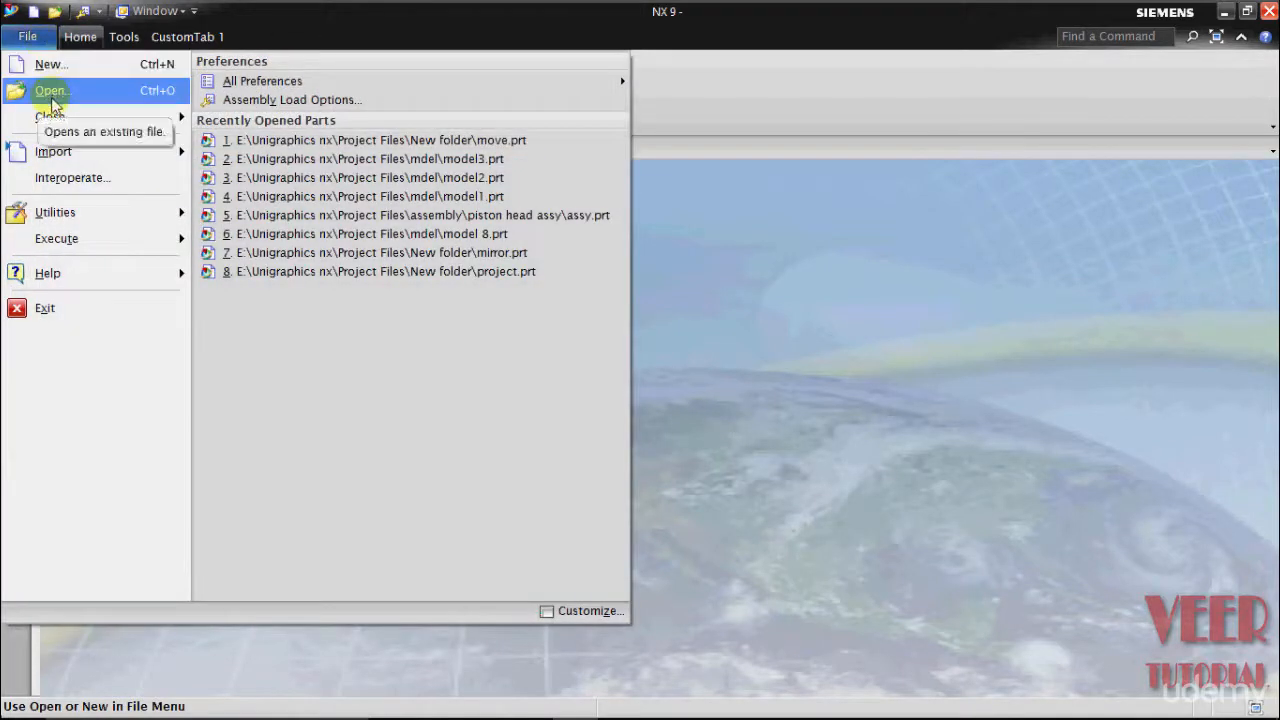
{"action": "left_click", "coordinate": [704, 106]}
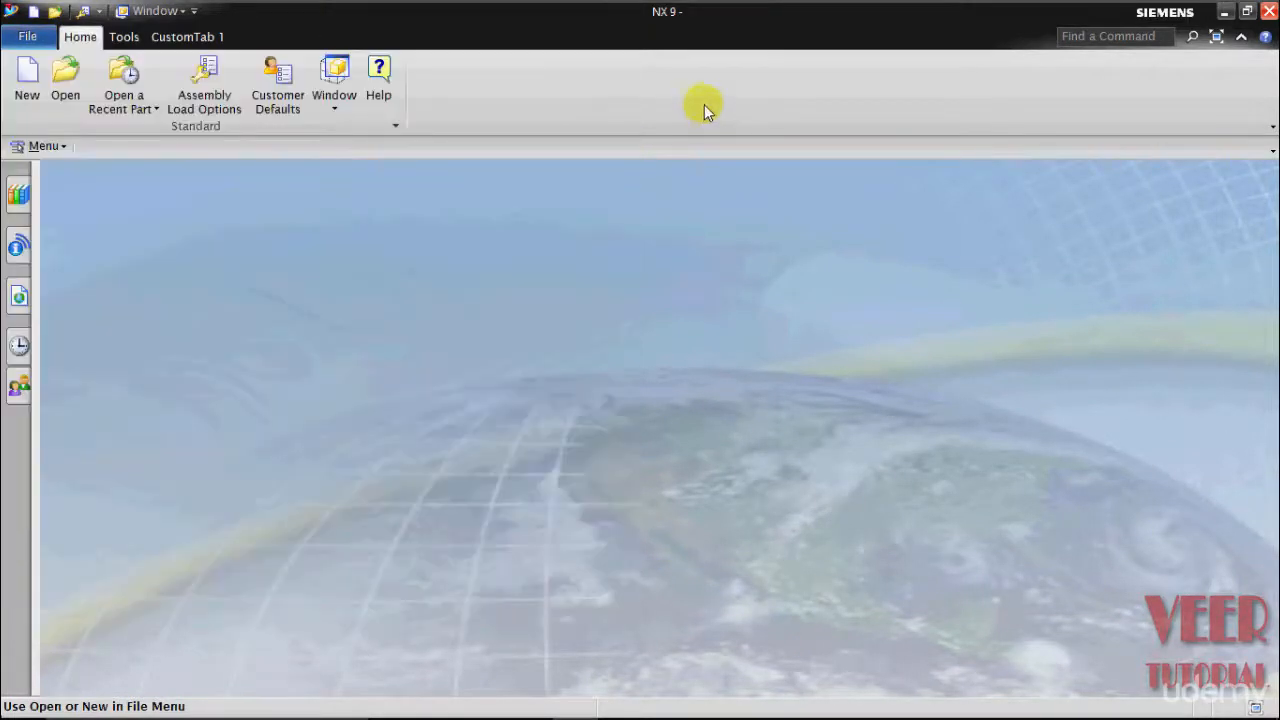
{"action": "left_click", "coordinate": [157, 110]}
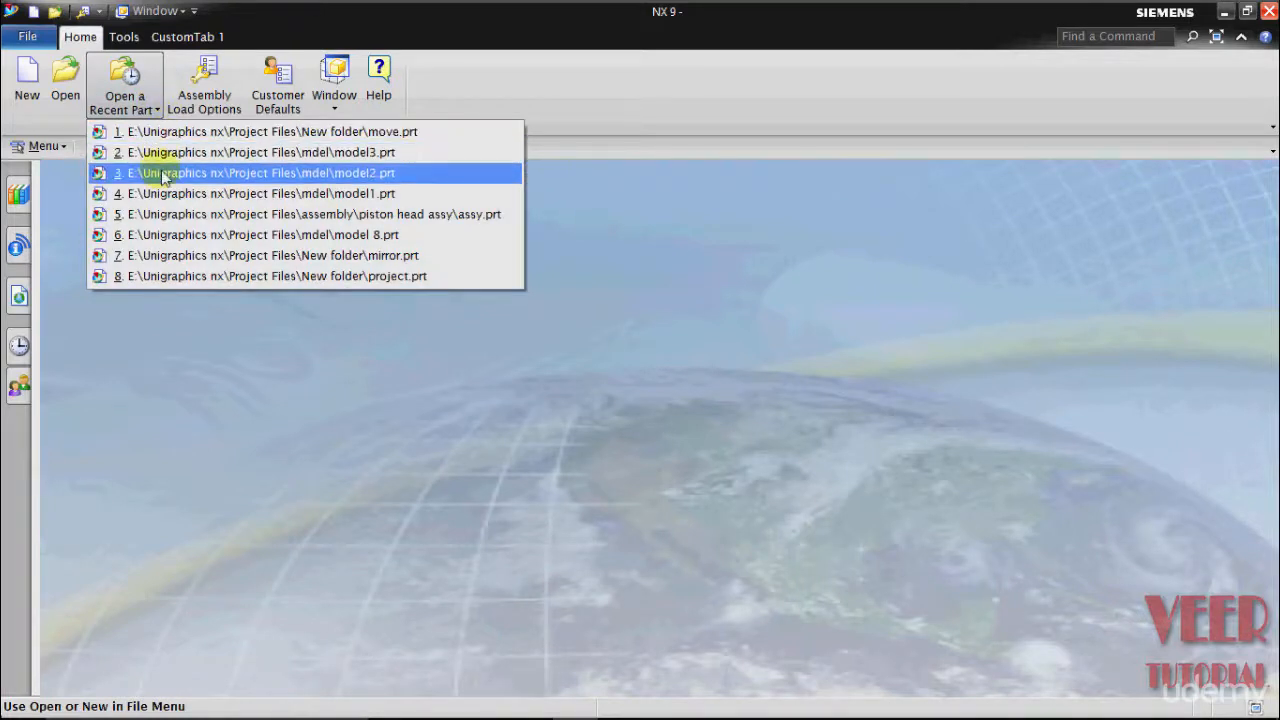
{"action": "left_click", "coordinate": [187, 333]}
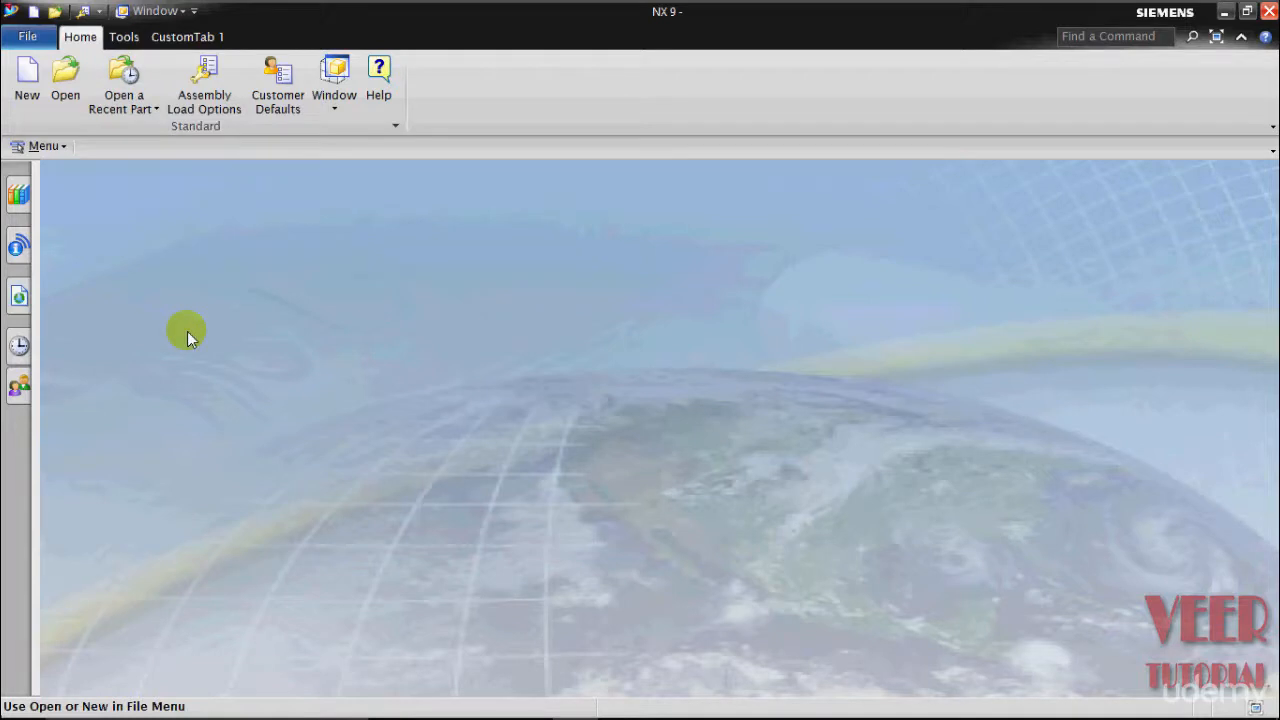
- Open model2.prt from Project Files > Chapter 05 model, keeping the Part Files (*.prt) type
{"action": "left_click", "coordinate": [58, 93]}
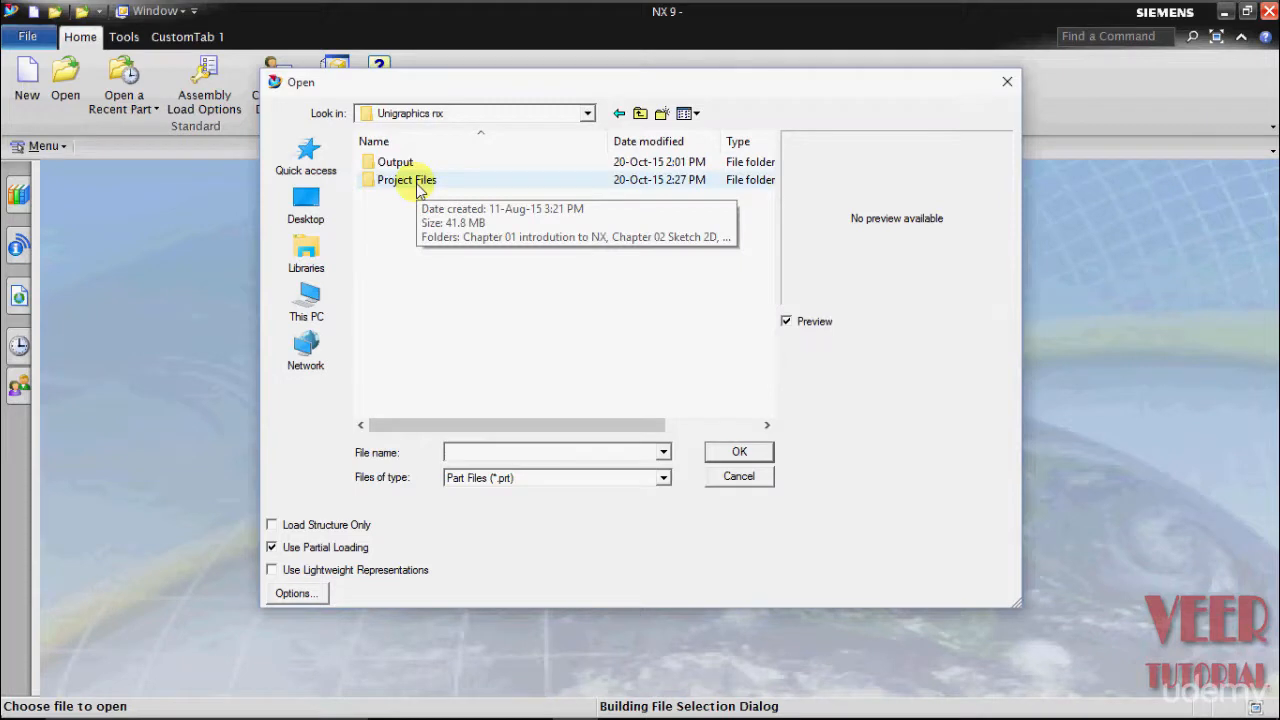
{"action": "double_click", "coordinate": [420, 182]}
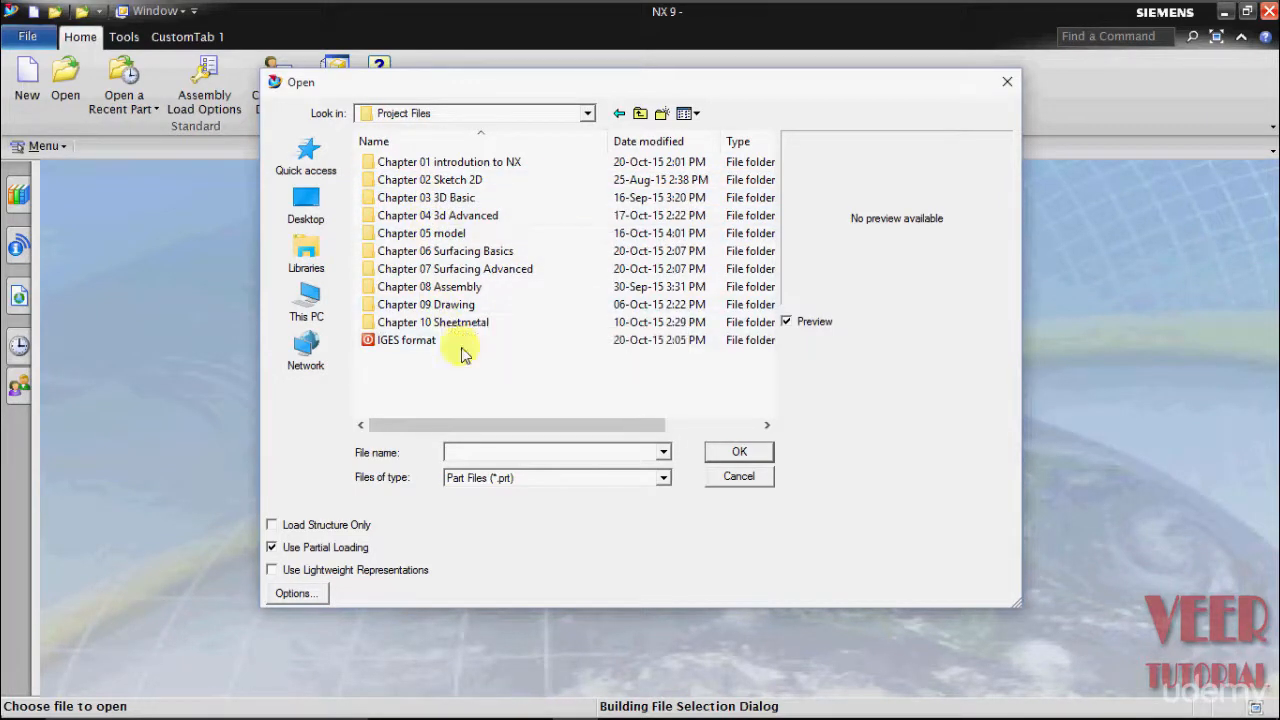
{"action": "double_click", "coordinate": [445, 235]}
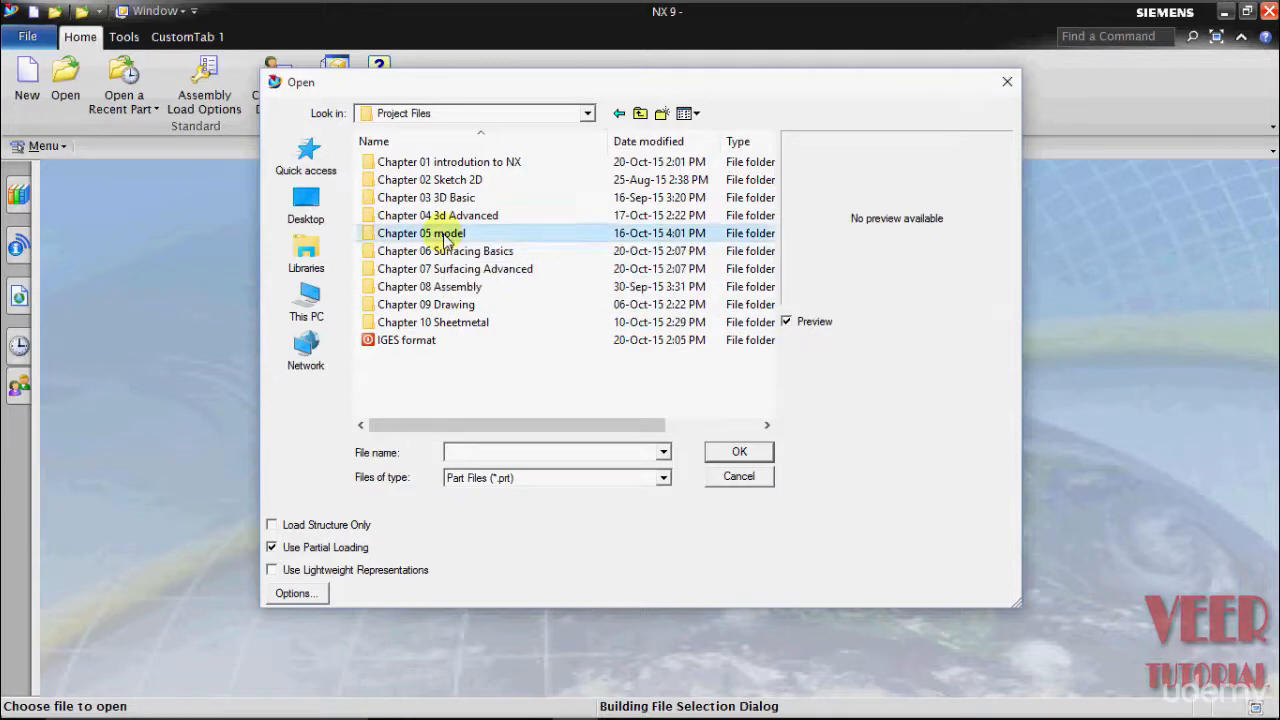
{"action": "left_click", "coordinate": [418, 377]}
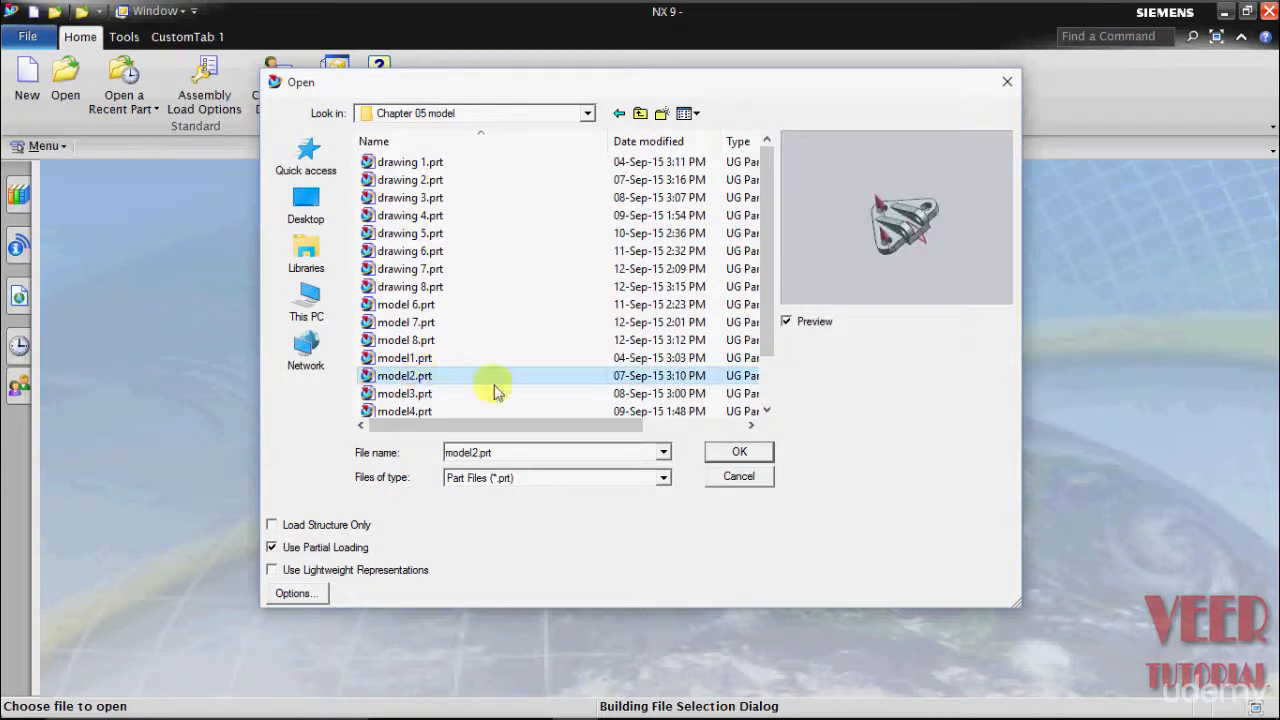
{"action": "left_click", "coordinate": [737, 455]}
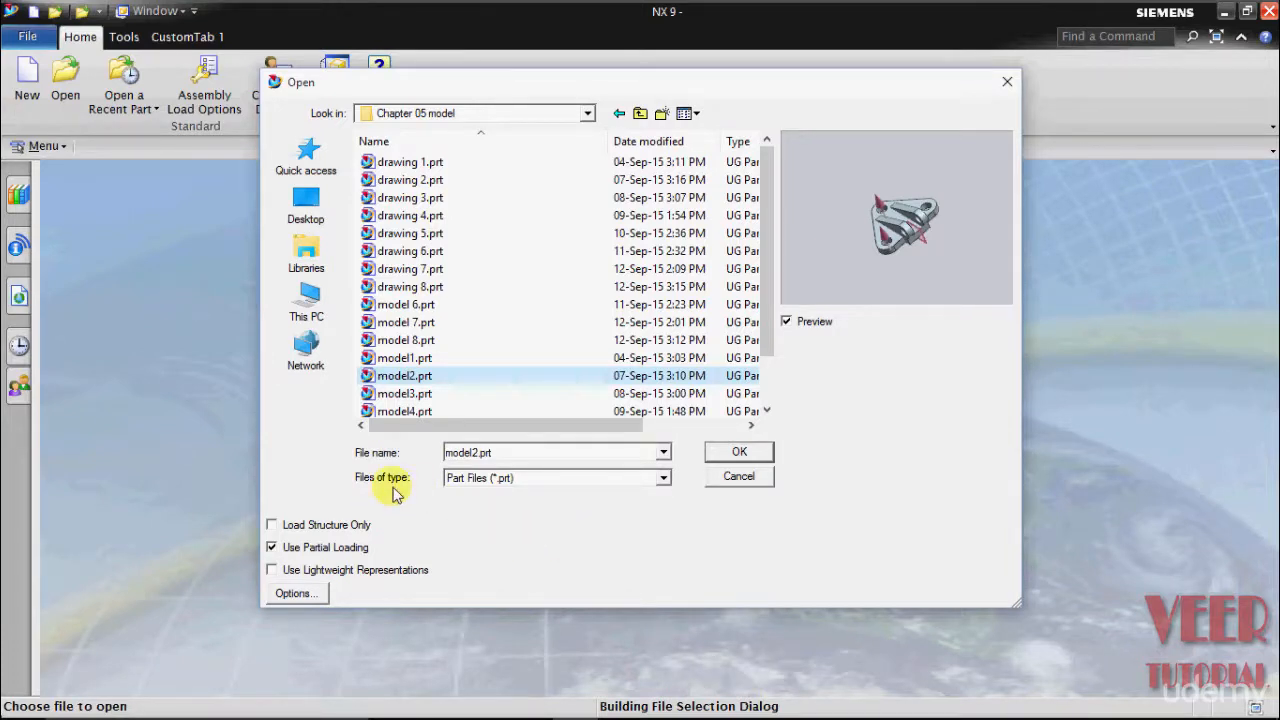
{"action": "left_click", "coordinate": [663, 478]}
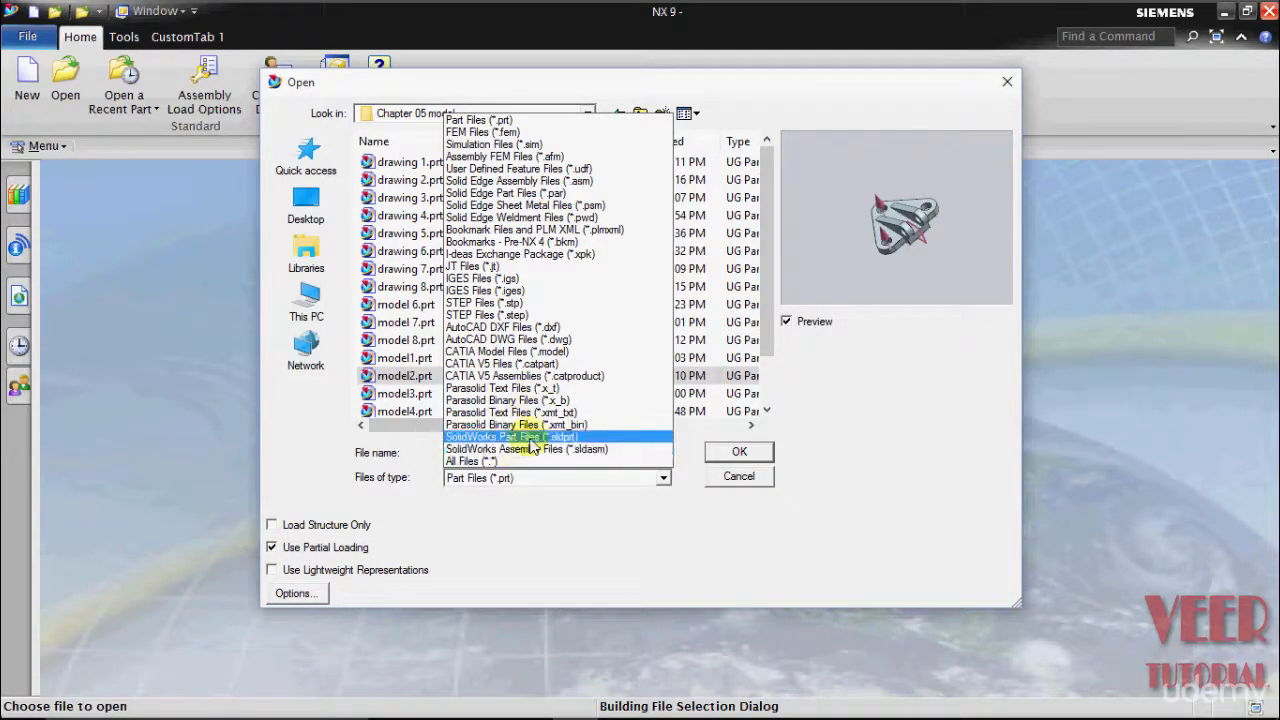
{"action": "left_click", "coordinate": [500, 121]}
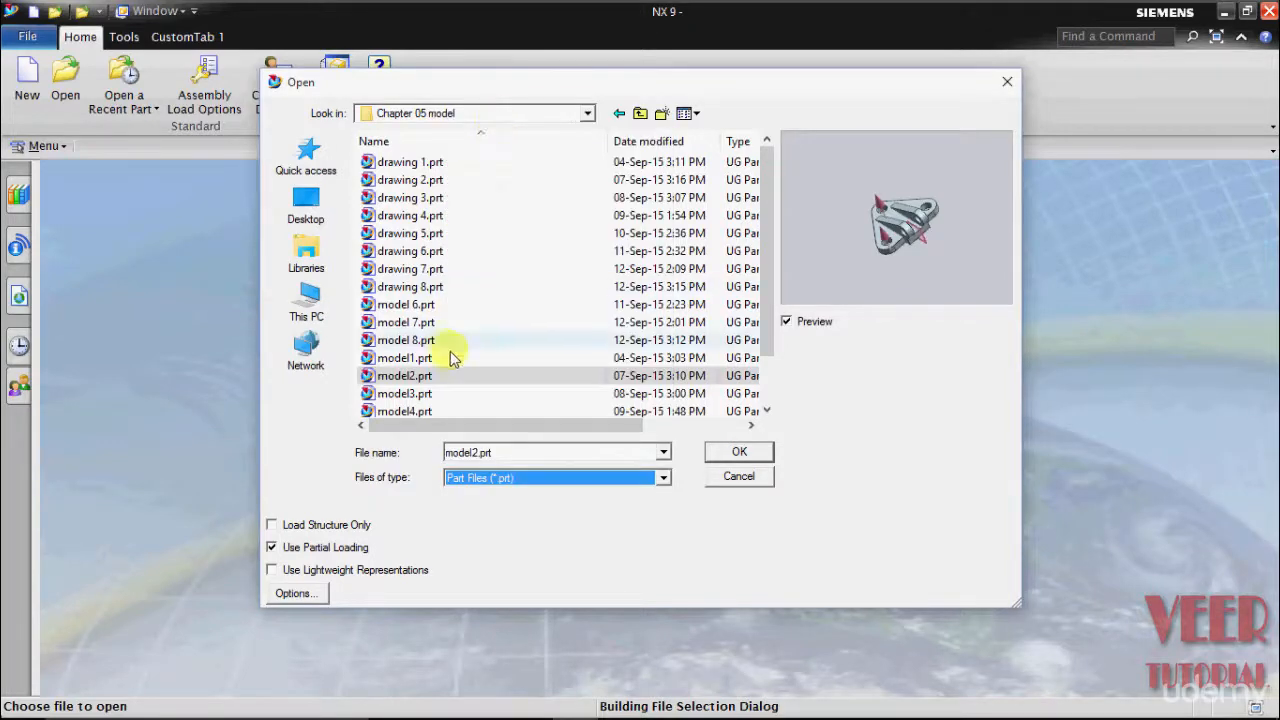
{"action": "double_click", "coordinate": [420, 374]}
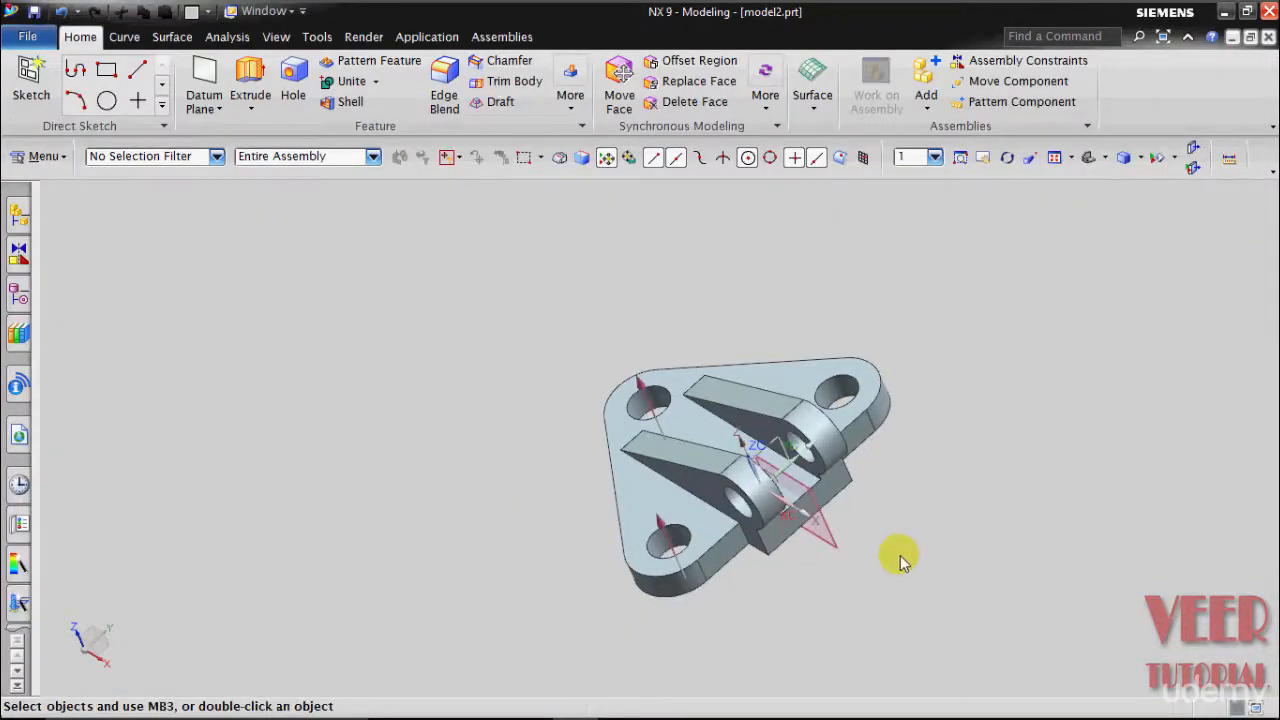
{"action": "scroll", "coordinate": [900, 560], "scroll_direction": "down", "scroll_amount": 2}
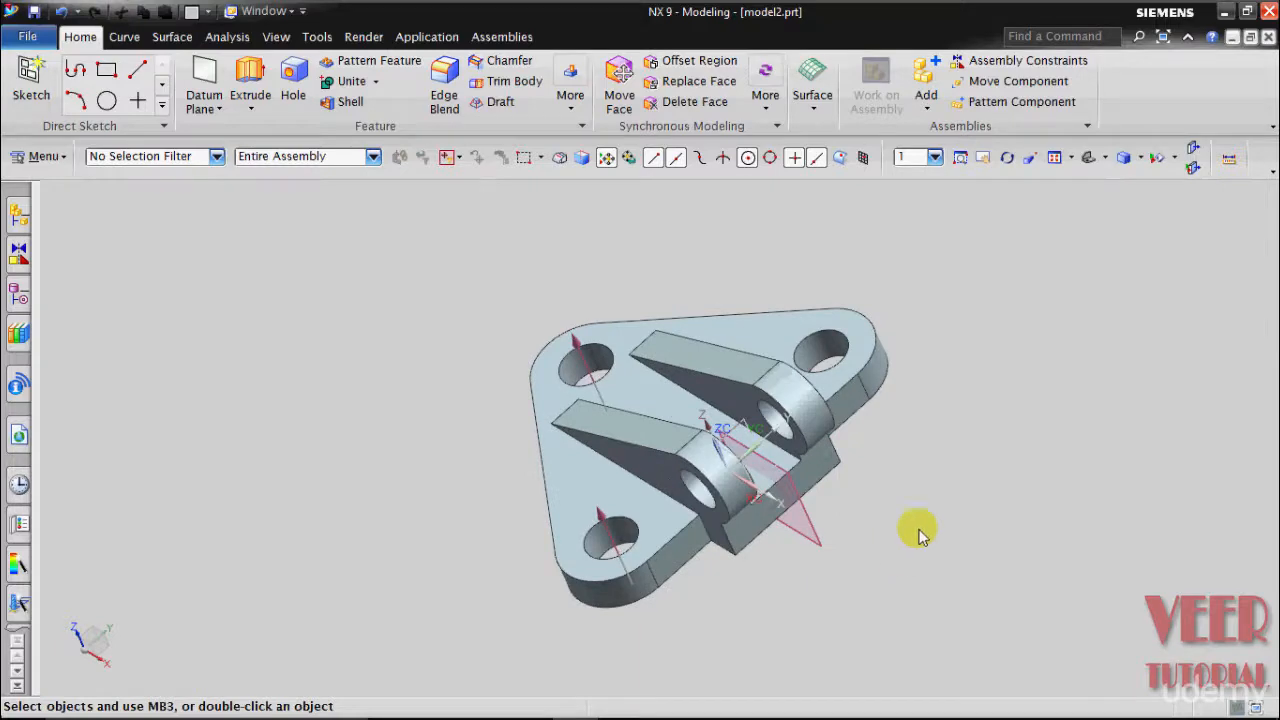
{"action": "scroll", "coordinate": [985, 505], "scroll_direction": "up", "scroll_amount": 1}
{"action": "scroll", "coordinate": [990, 520], "scroll_direction": "down", "scroll_amount": 2}
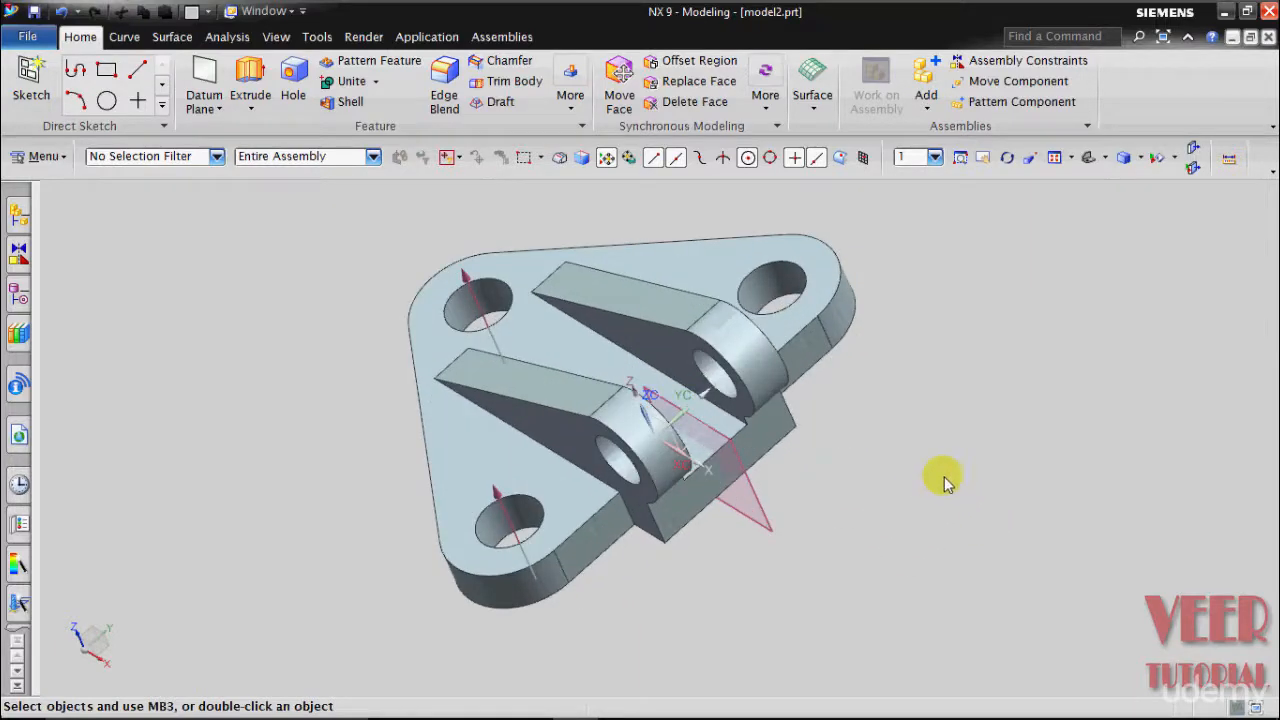
{"action": "mouse_move", "coordinate": [914, 380]}
{"action": "middle_mouse_down"}
{"action": "mouse_move", "coordinate": [944, 319]}
{"action": "mouse_move", "coordinate": [932, 392]}
{"action": "middle_mouse_up"}
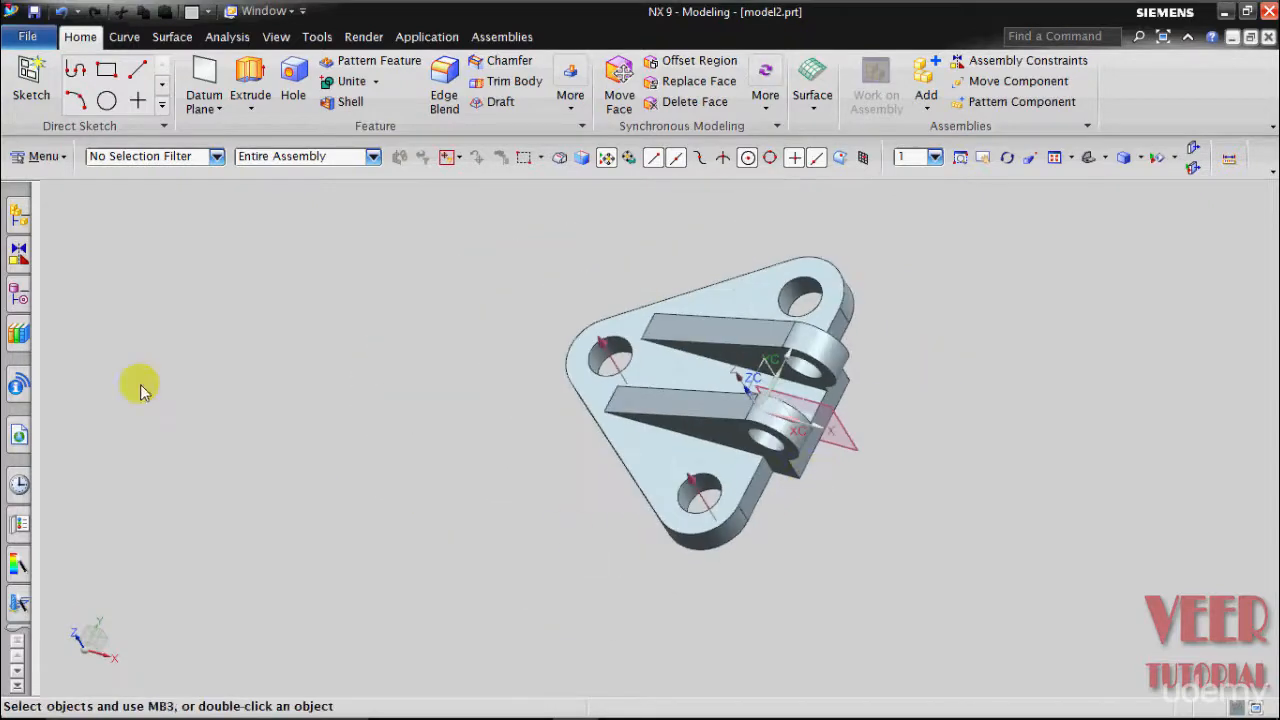
{"action": "left_click", "coordinate": [19, 294]}
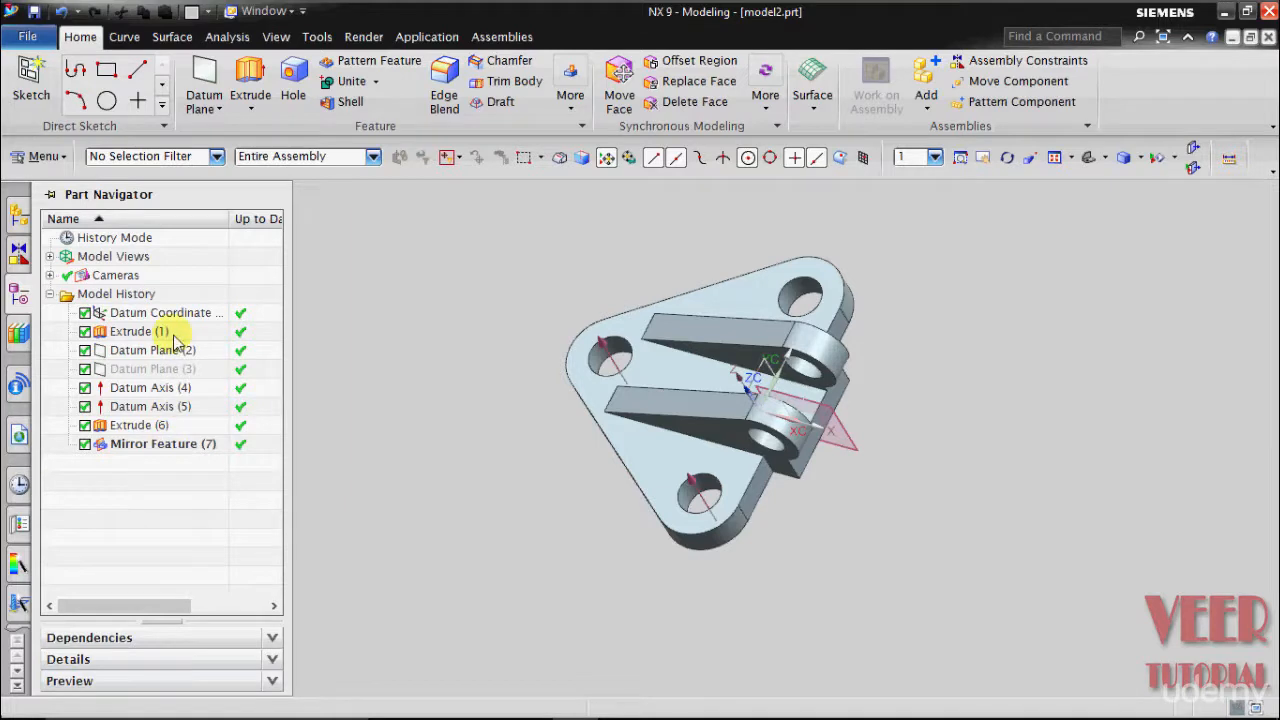
{"action": "left_click", "coordinate": [326, 360]}
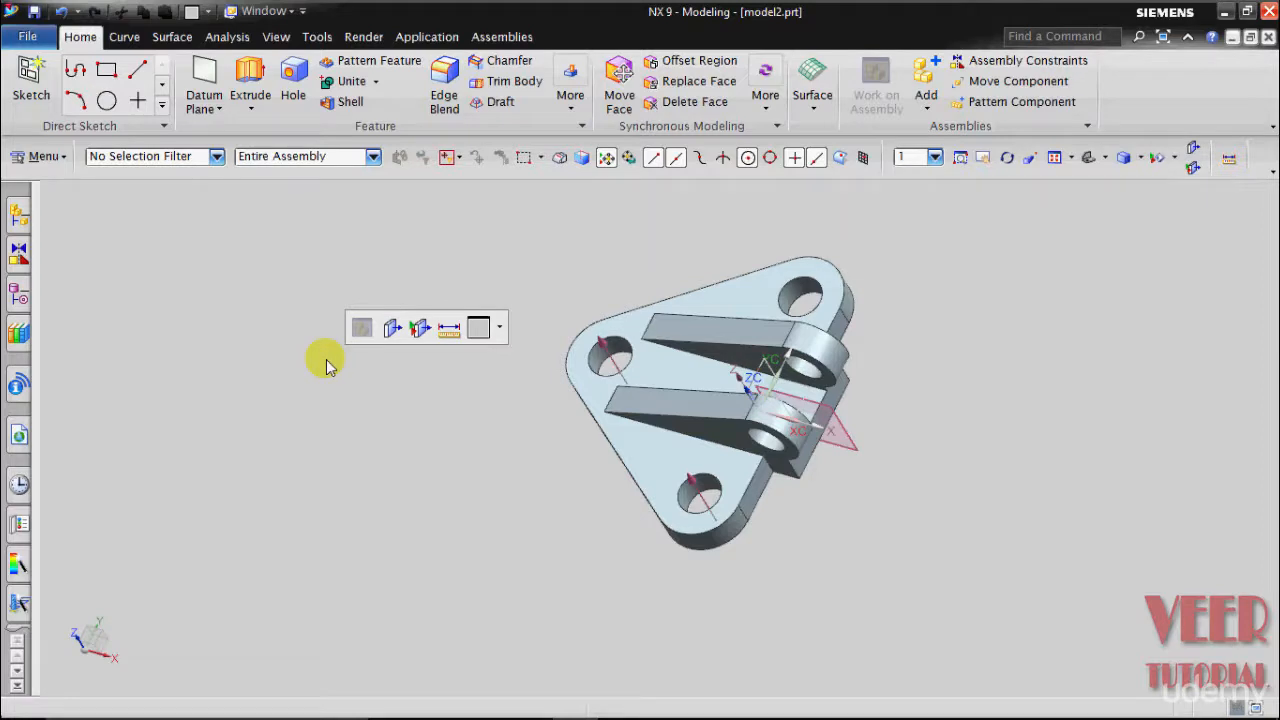
- Bring up the Import Part dialog through File > Import > Part
{"action": "left_click", "coordinate": [27, 38]}
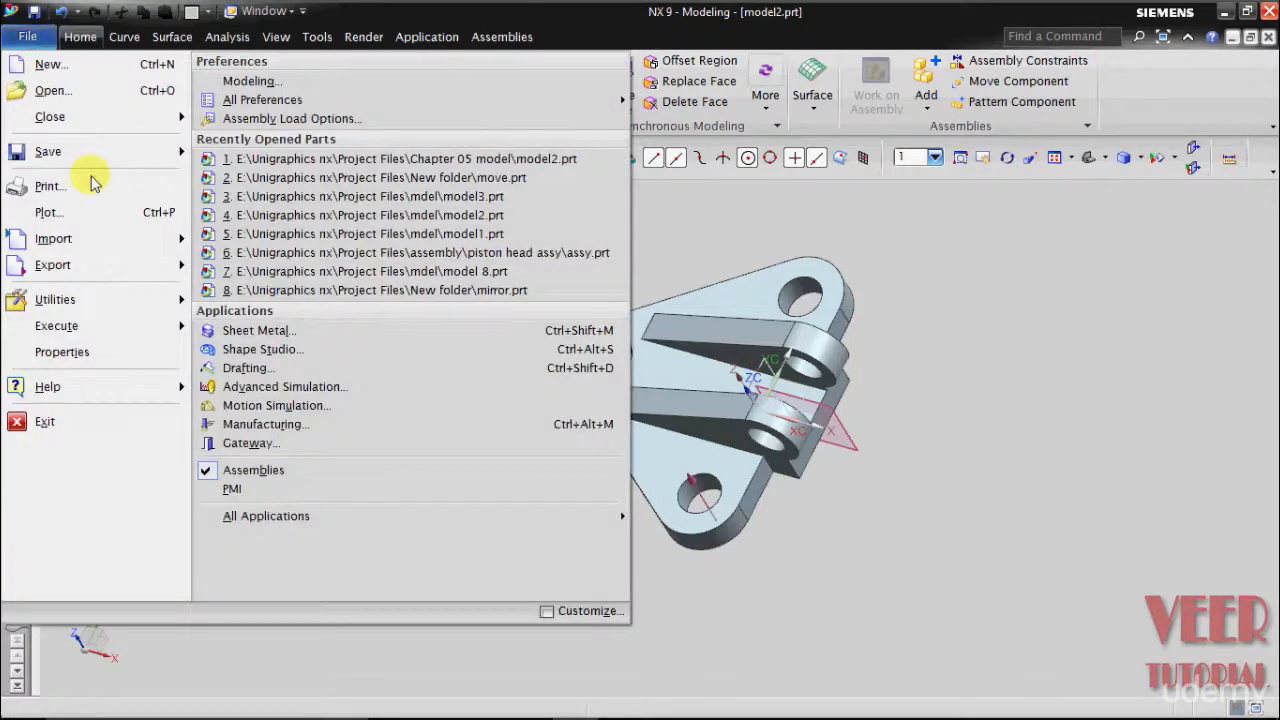
{"action": "mouse_move", "coordinate": [95, 245]}
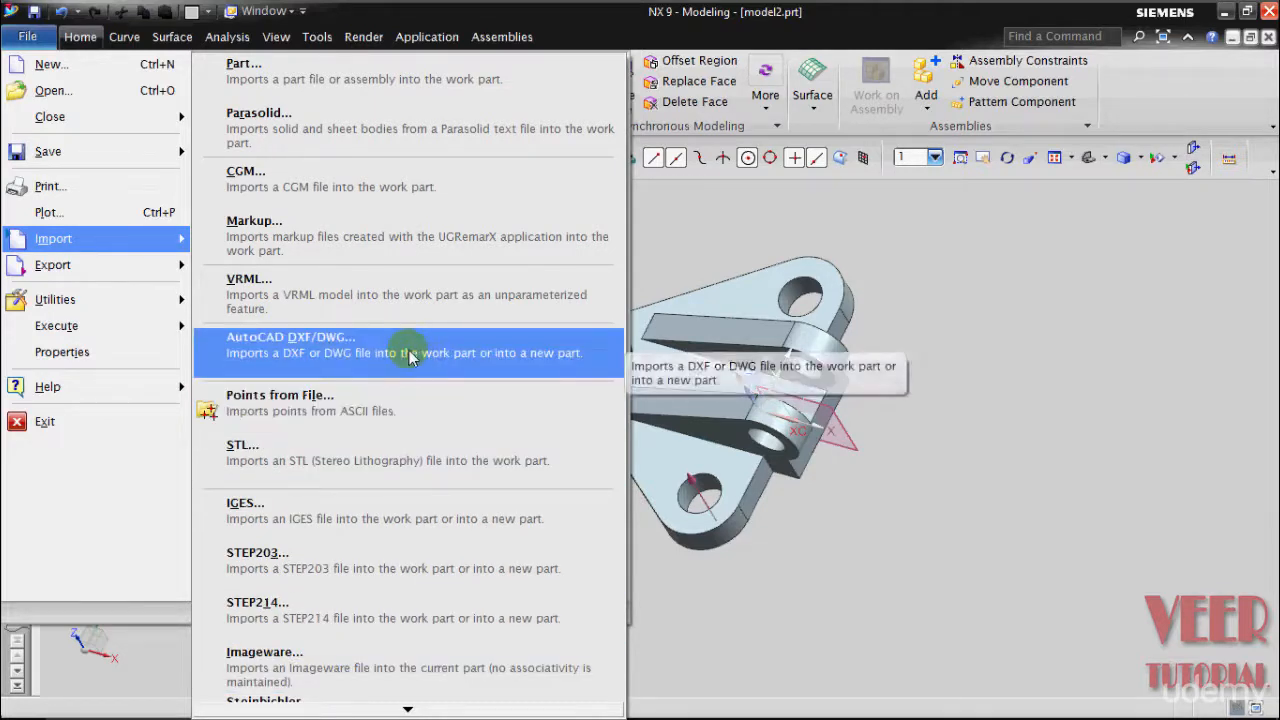
{"action": "left_click", "coordinate": [380, 90]}
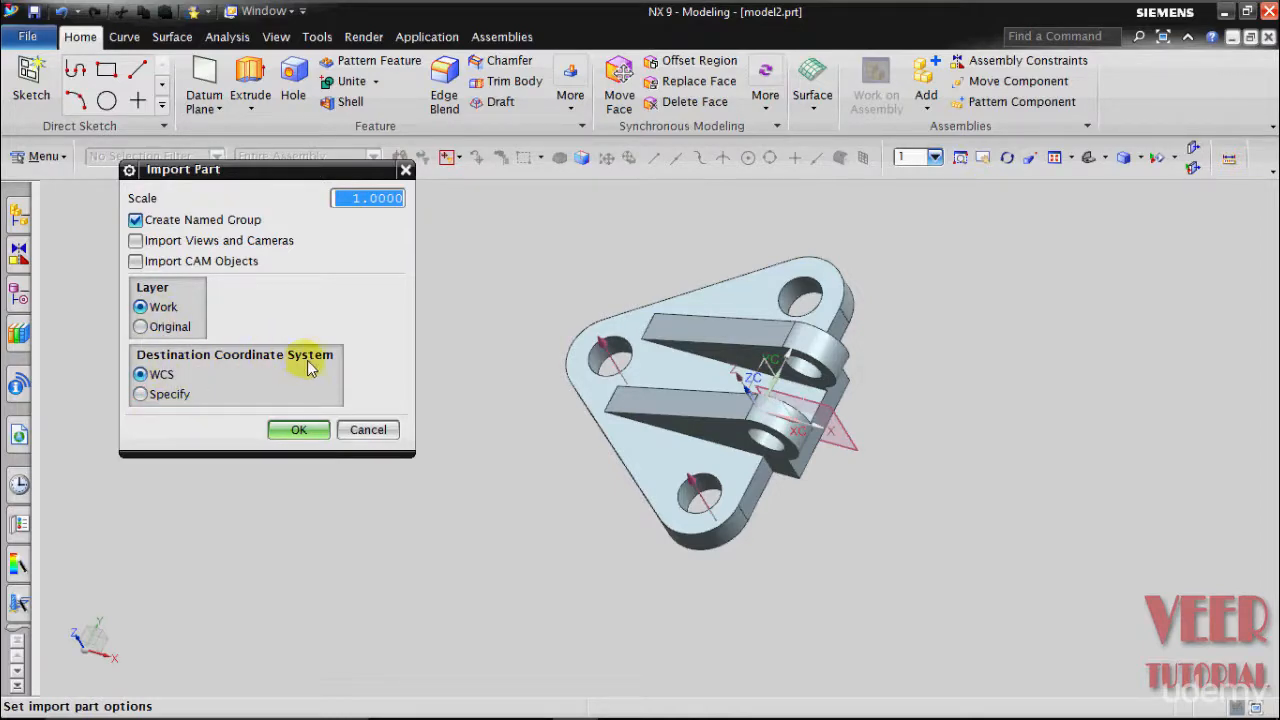
- Accept the default import options and import model3.prt into model2
{"action": "left_click", "coordinate": [298, 431]}
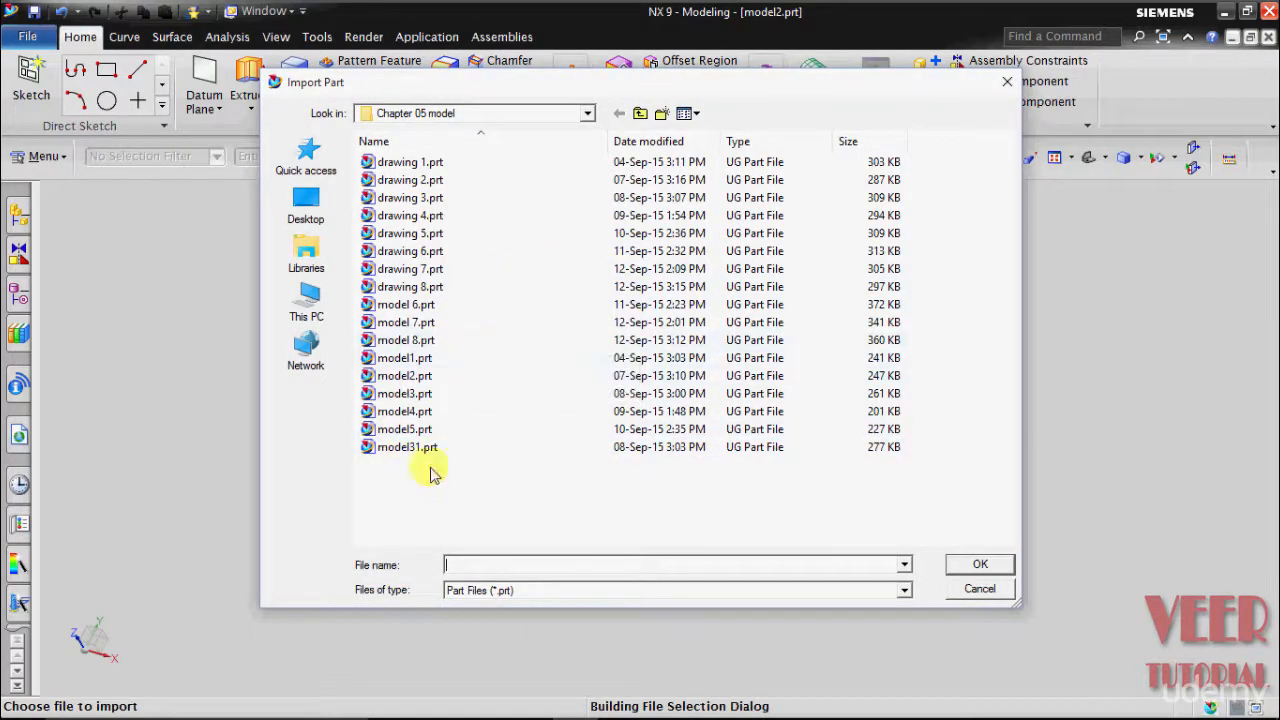
{"action": "left_click", "coordinate": [421, 394]}
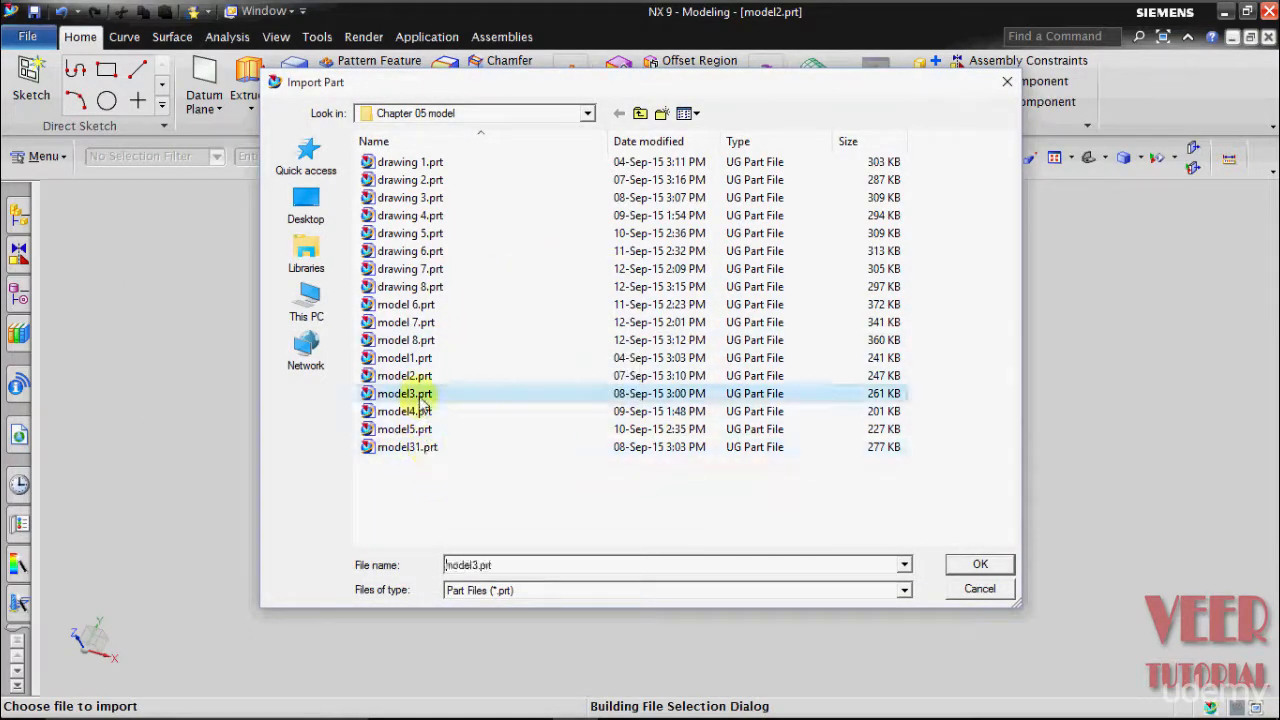
{"action": "left_click", "coordinate": [975, 566]}
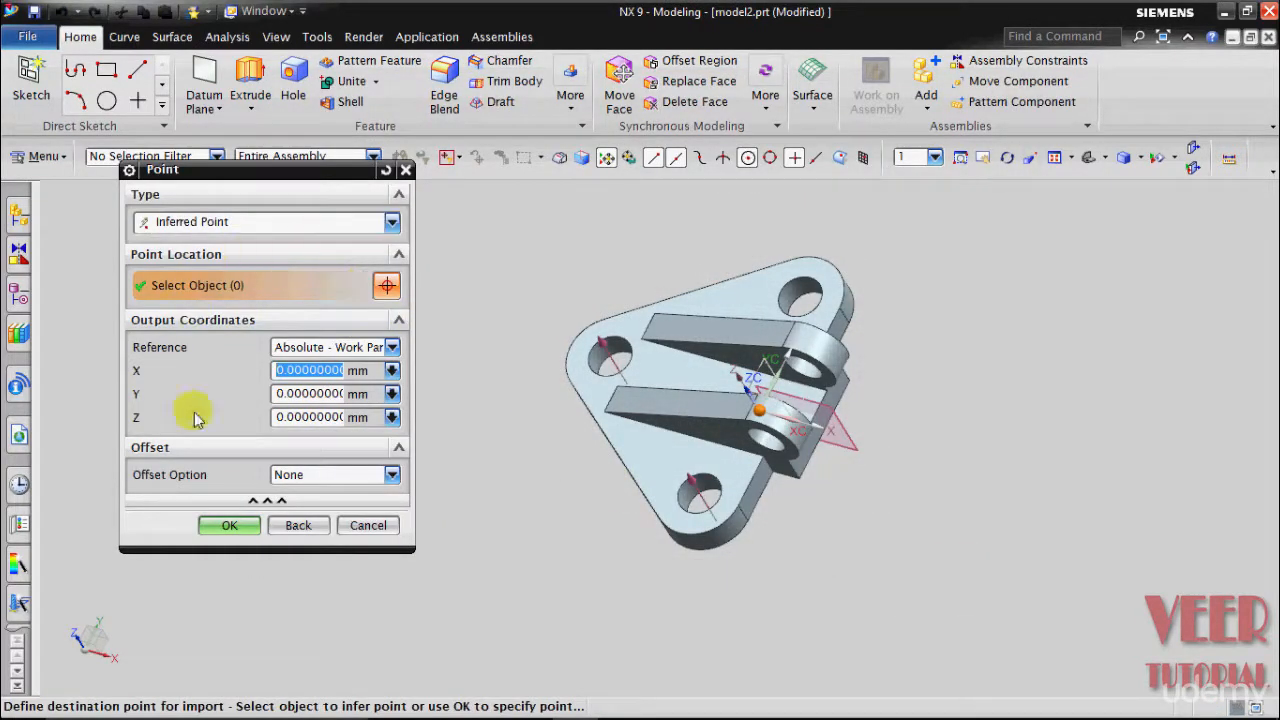
{"action": "scroll", "coordinate": [1128, 526], "scroll_direction": "down", "scroll_amount": 1}
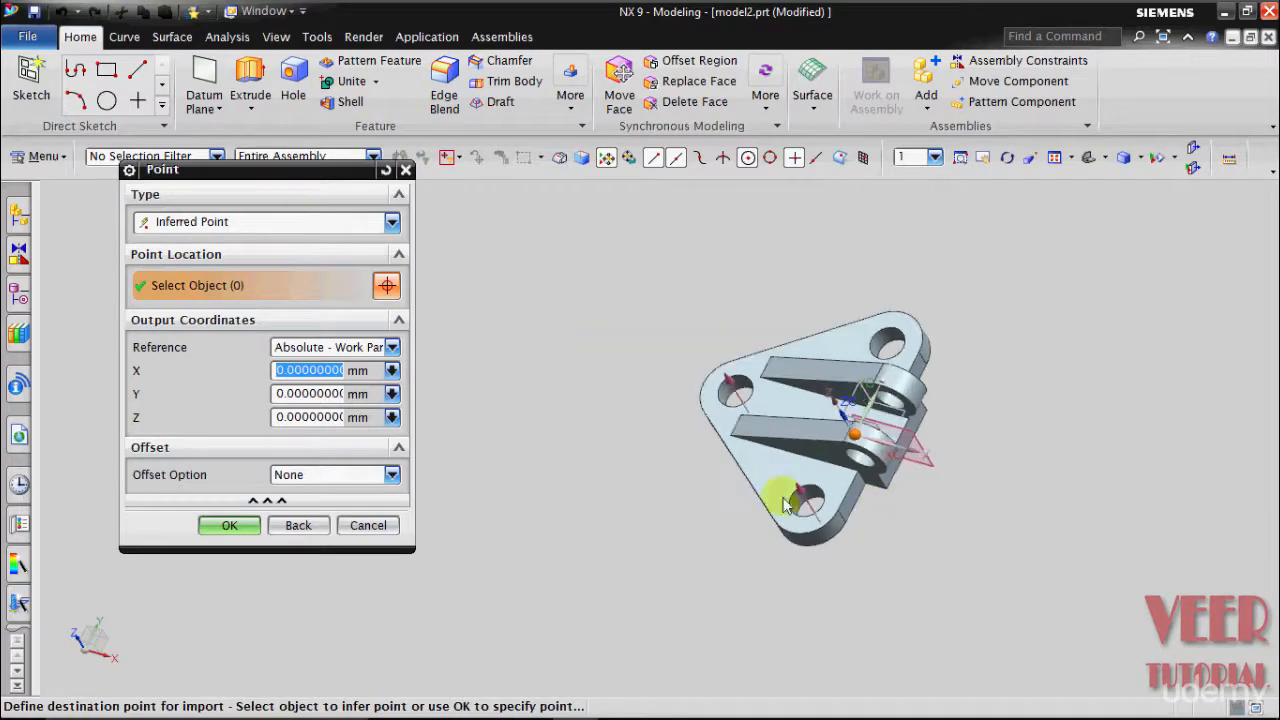
{"action": "left_click", "coordinate": [471, 443]}
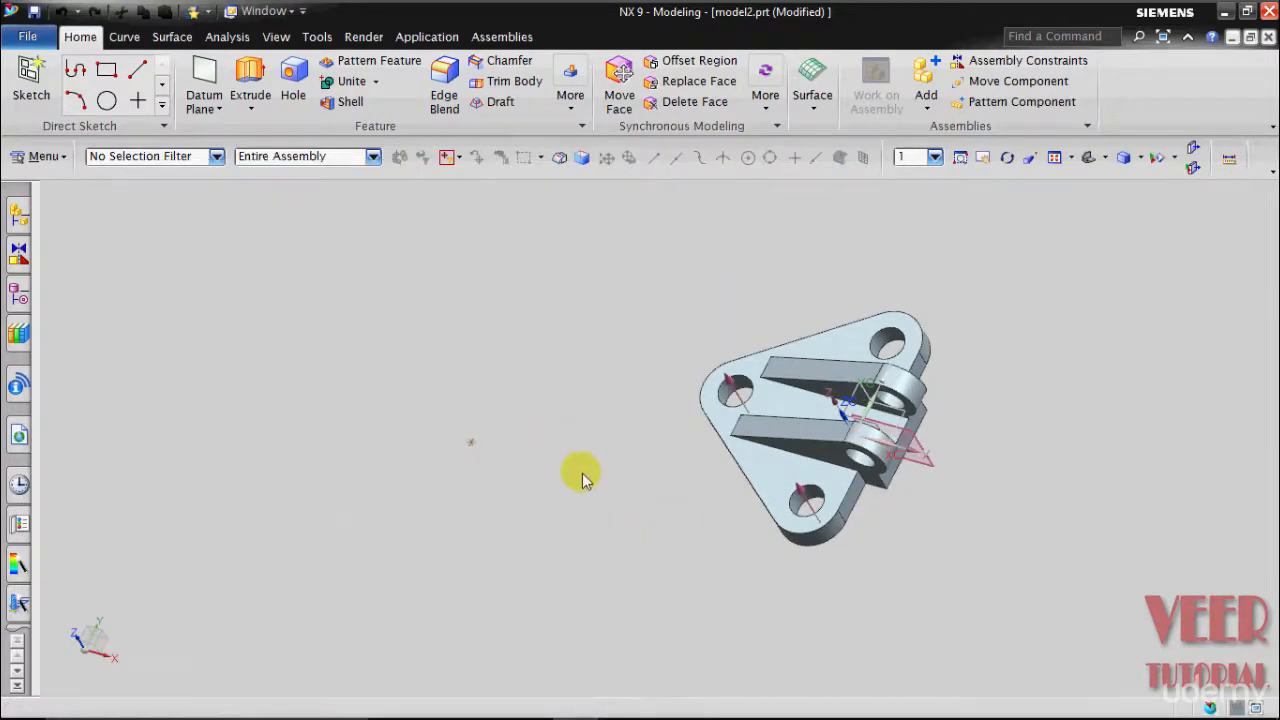
- Confirm the placement point, cancel the next point prompt, and reframe the view on both parts
{"action": "left_click", "coordinate": [220, 526]}
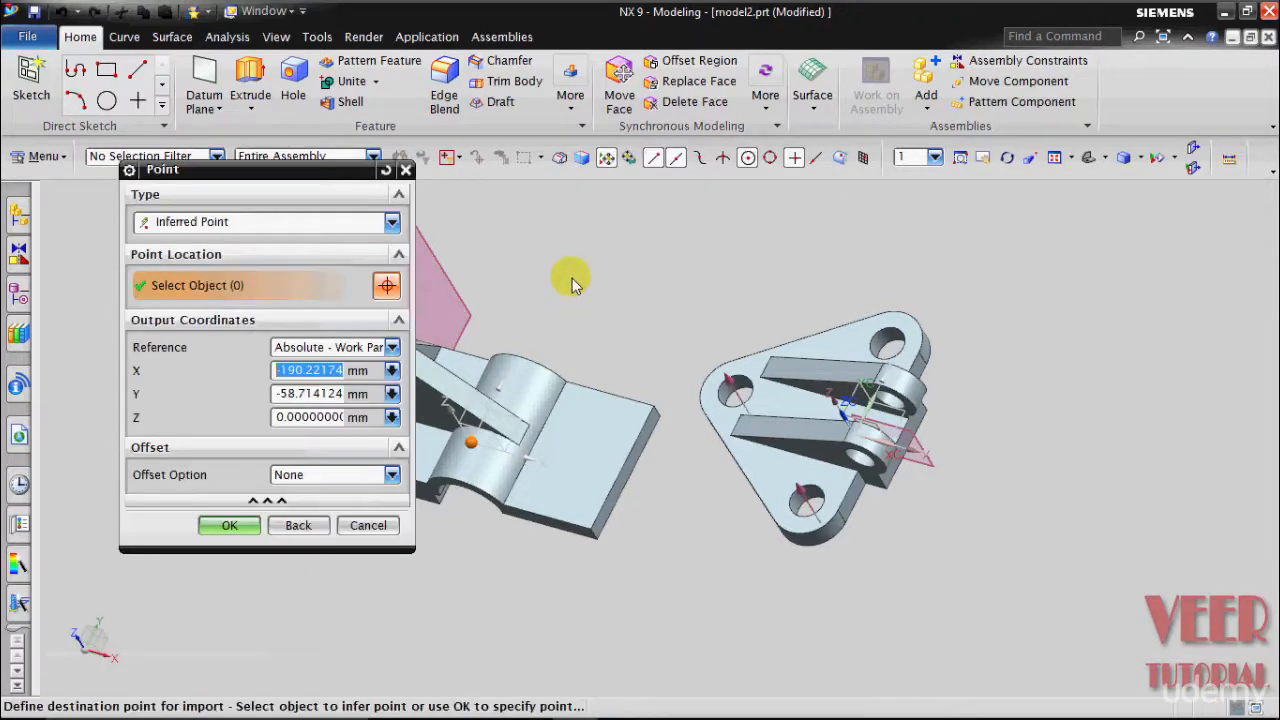
{"action": "left_click", "coordinate": [368, 526]}
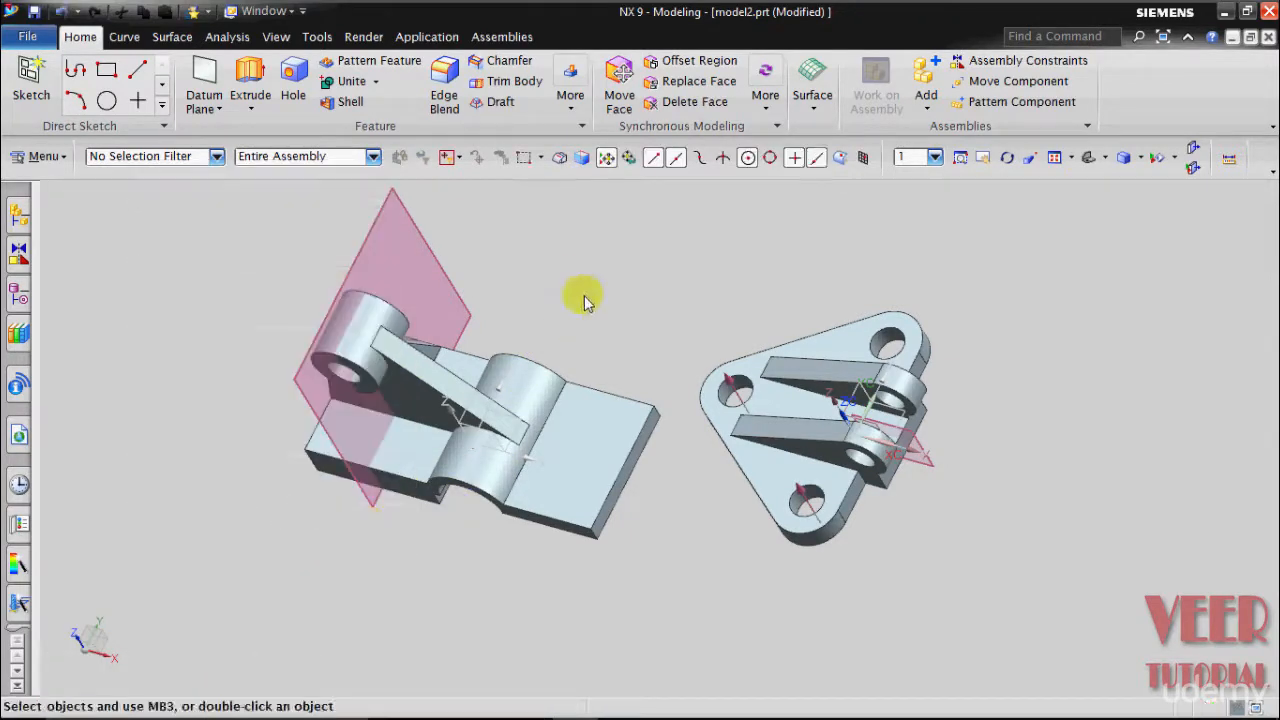
{"action": "middle_click_drag", "start_coordinate": [580, 297], "coordinate": [576, 340]}
{"action": "scroll", "coordinate": [575, 405], "scroll_direction": "down", "scroll_amount": 2}
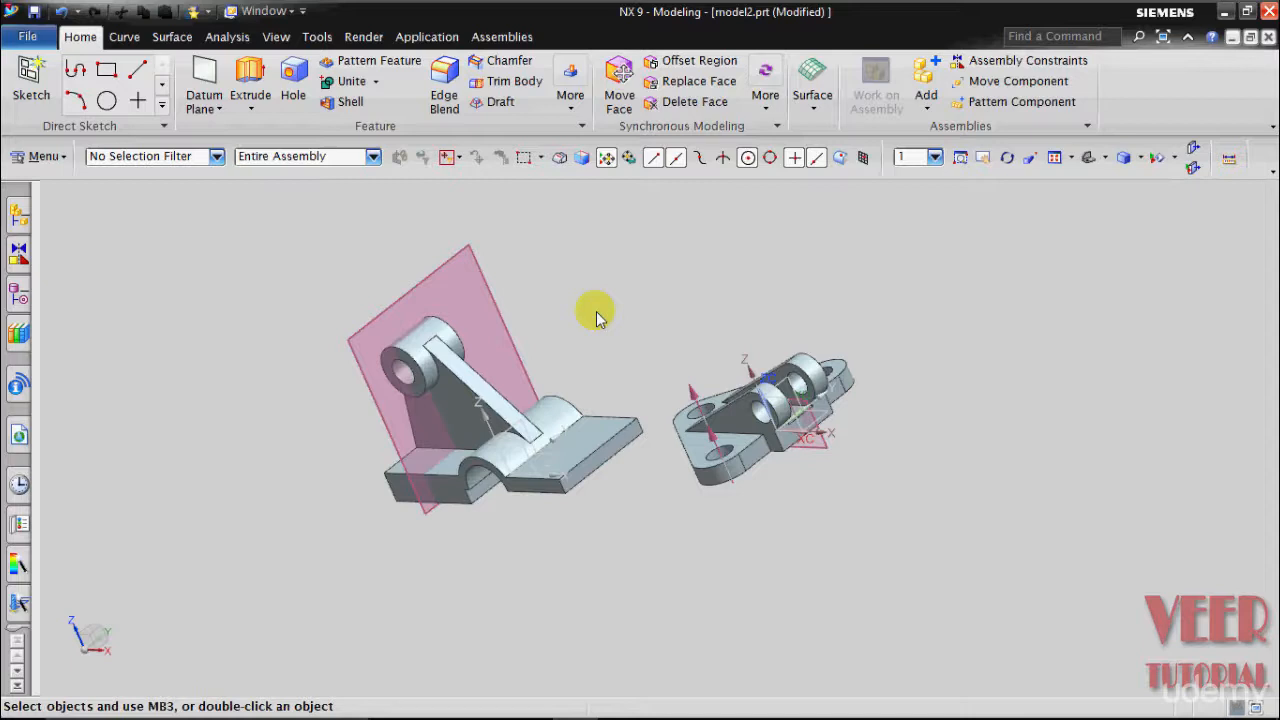
{"action": "left_click", "coordinate": [28, 37]}
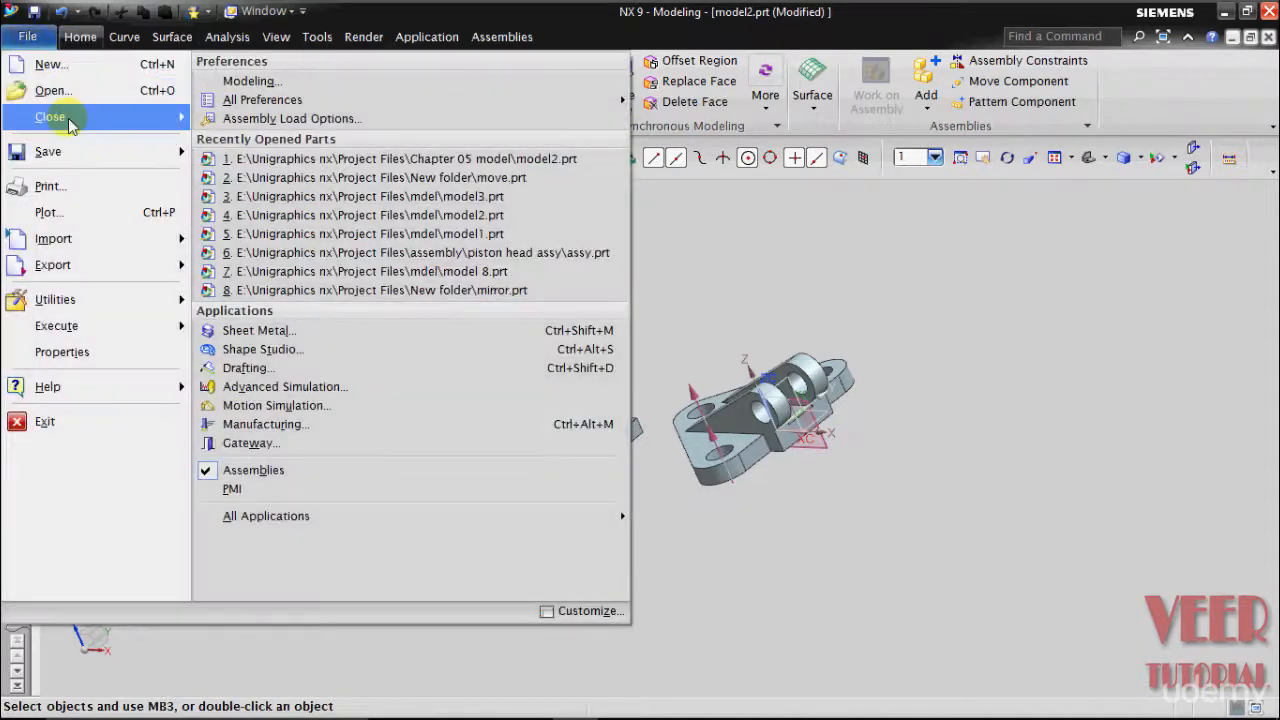
{"action": "mouse_move", "coordinate": [78, 152]}
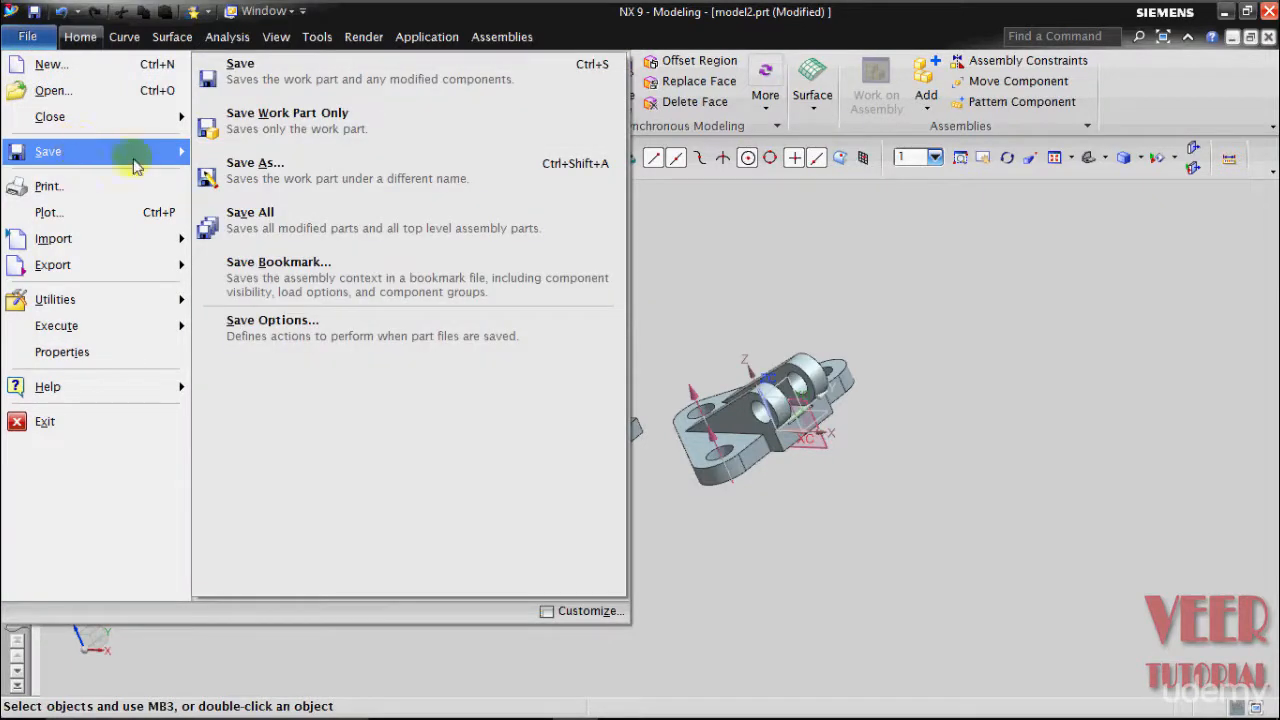
{"action": "left_click", "coordinate": [258, 176]}
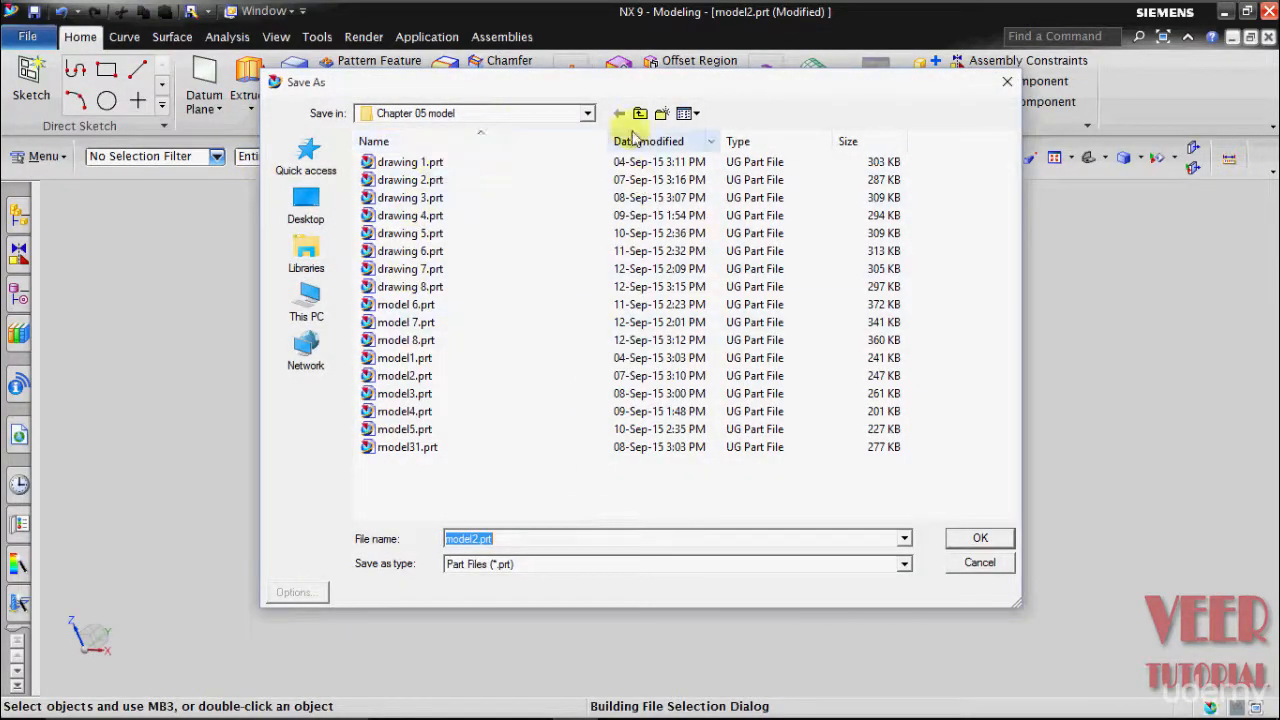
{"action": "left_click", "coordinate": [517, 116]}
{"action": "left_click", "coordinate": [517, 116]}
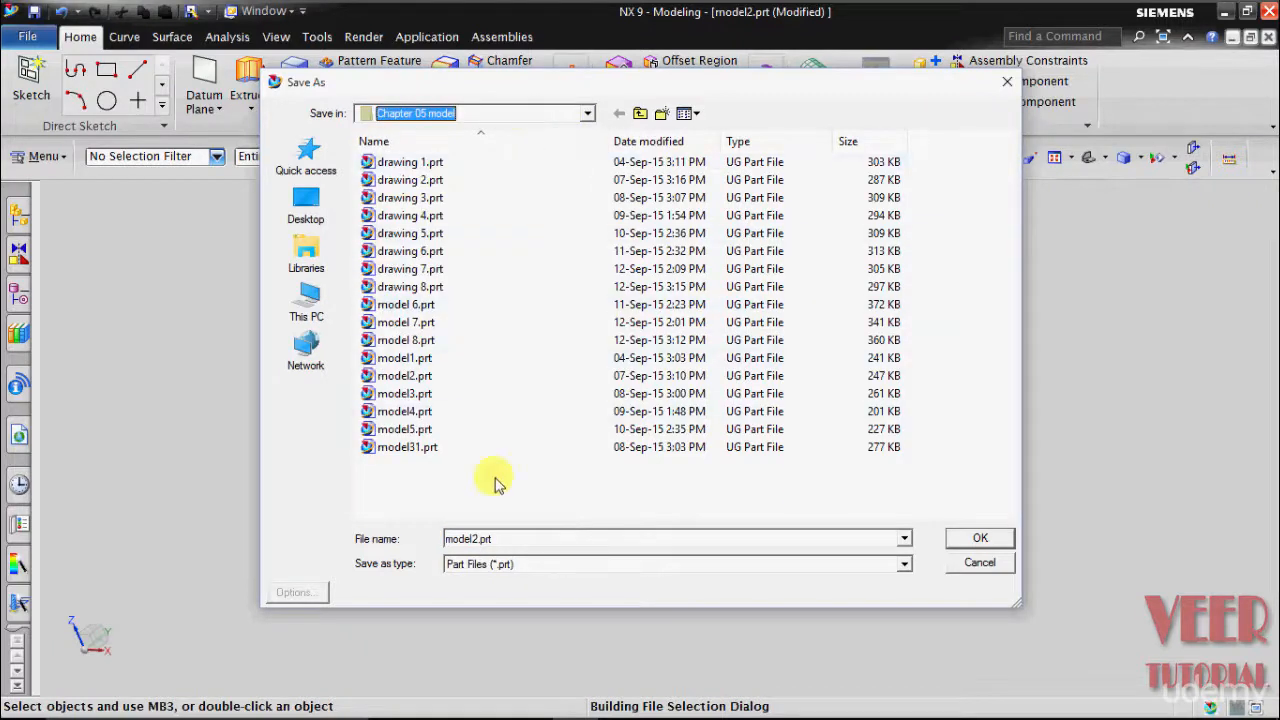
{"action": "left_click", "coordinate": [656, 566]}
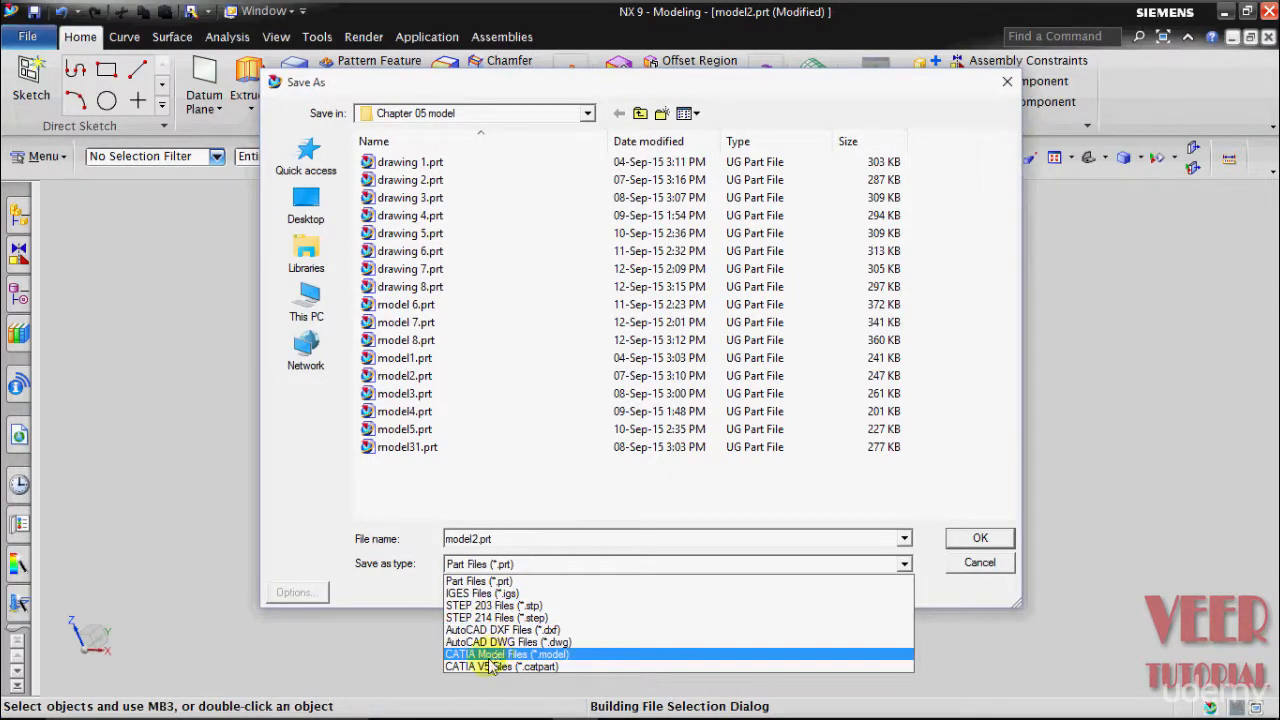
{"action": "left_click", "coordinate": [507, 585]}
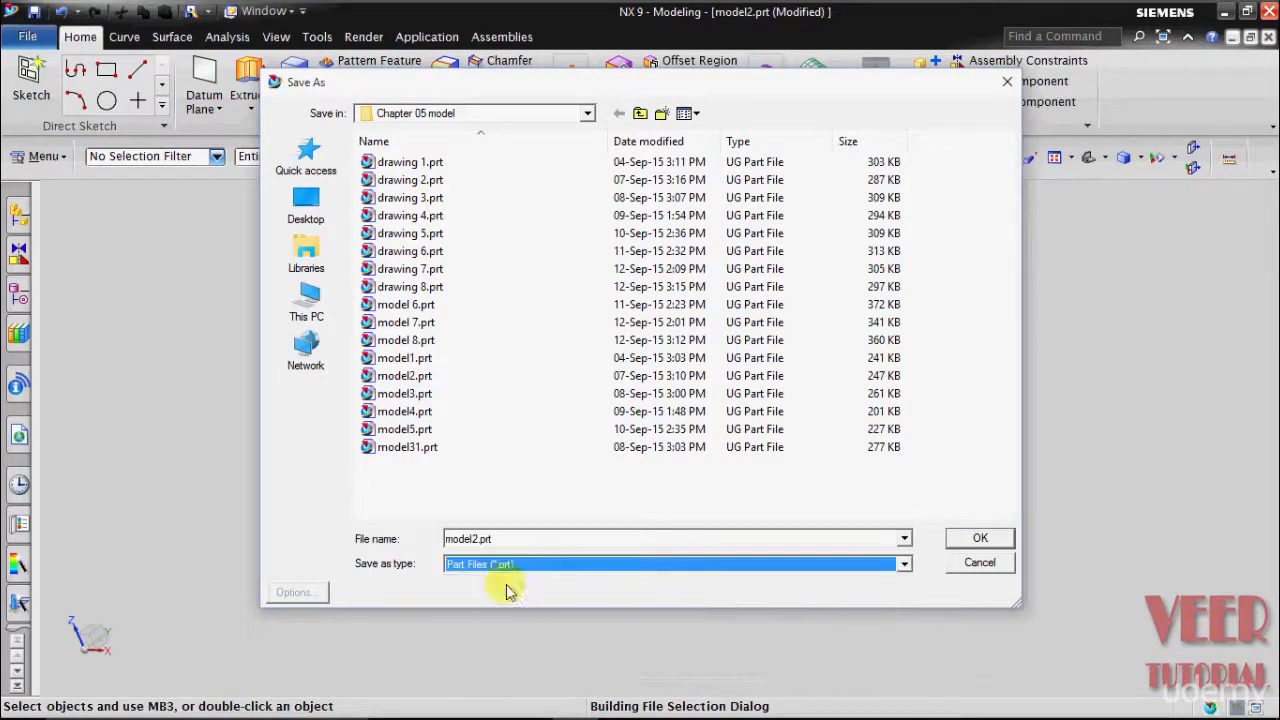
{"action": "left_click", "coordinate": [520, 541]}
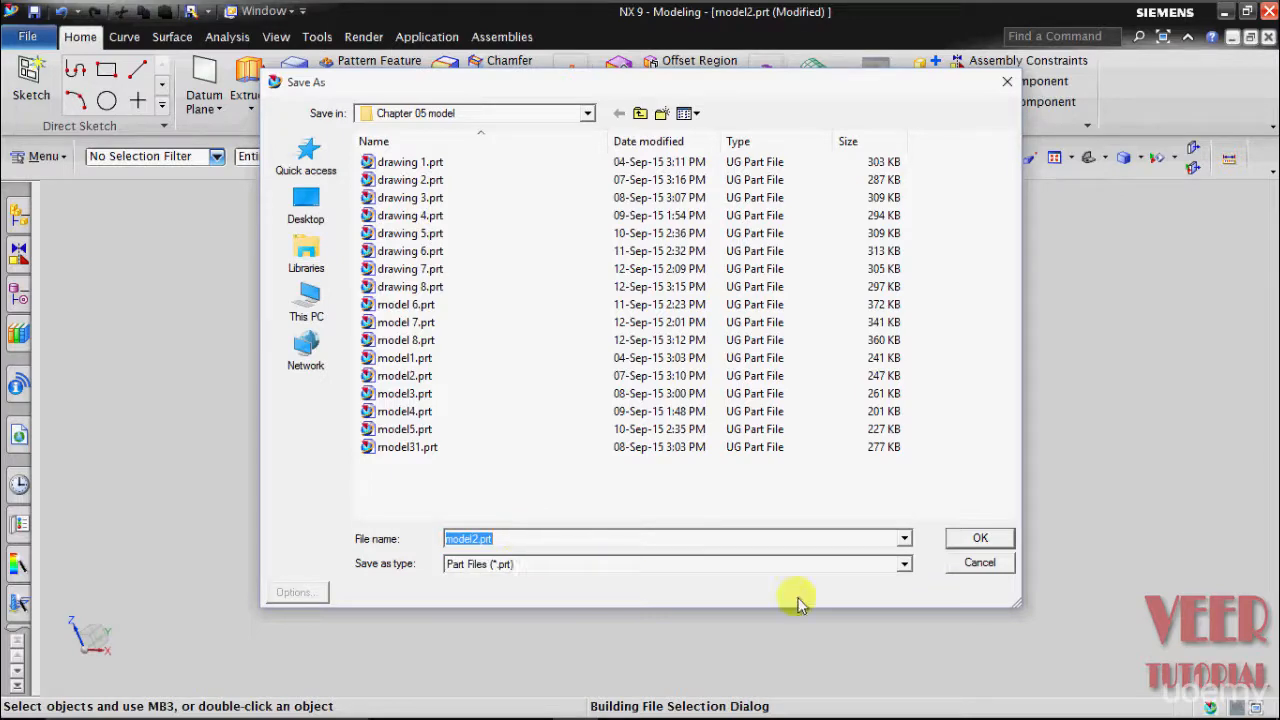
{"action": "left_click", "coordinate": [979, 562]}
{"action": "middle_click_drag", "start_coordinate": [841, 284], "coordinate": [838, 292]}
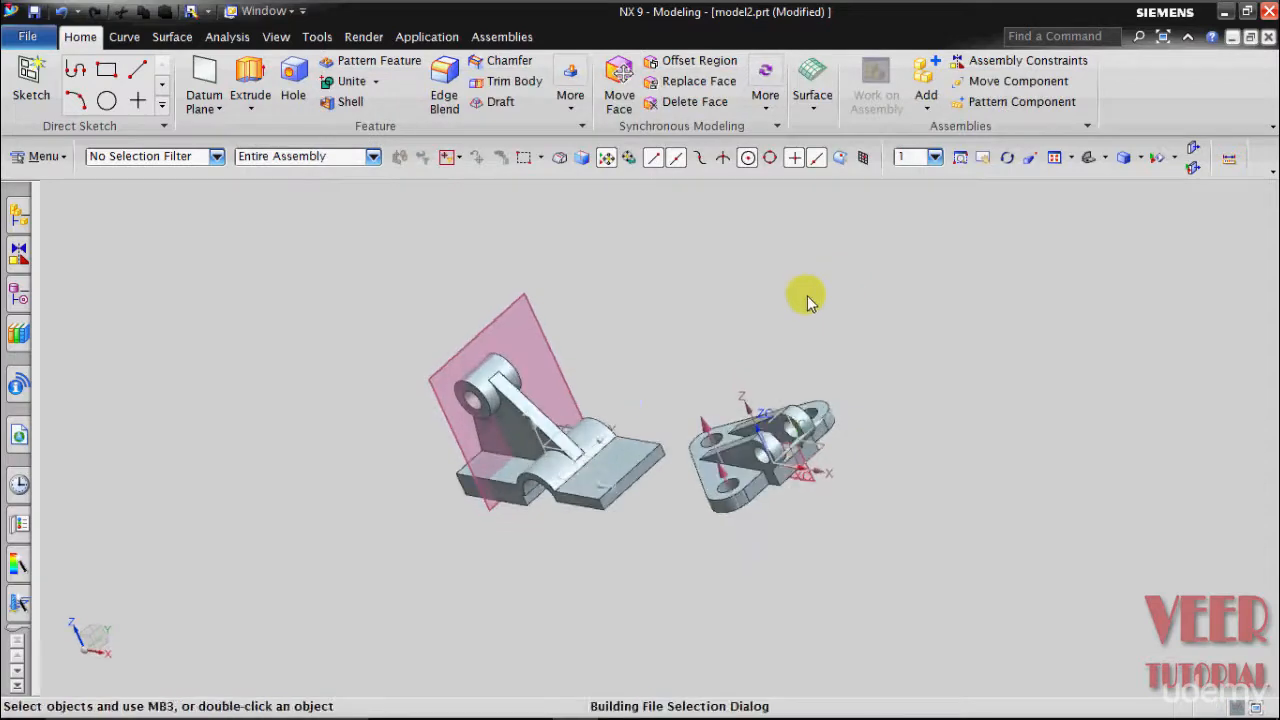
- Close all parts, answering No - Close so model2 changes are discarded
{"action": "left_click", "coordinate": [33, 38]}
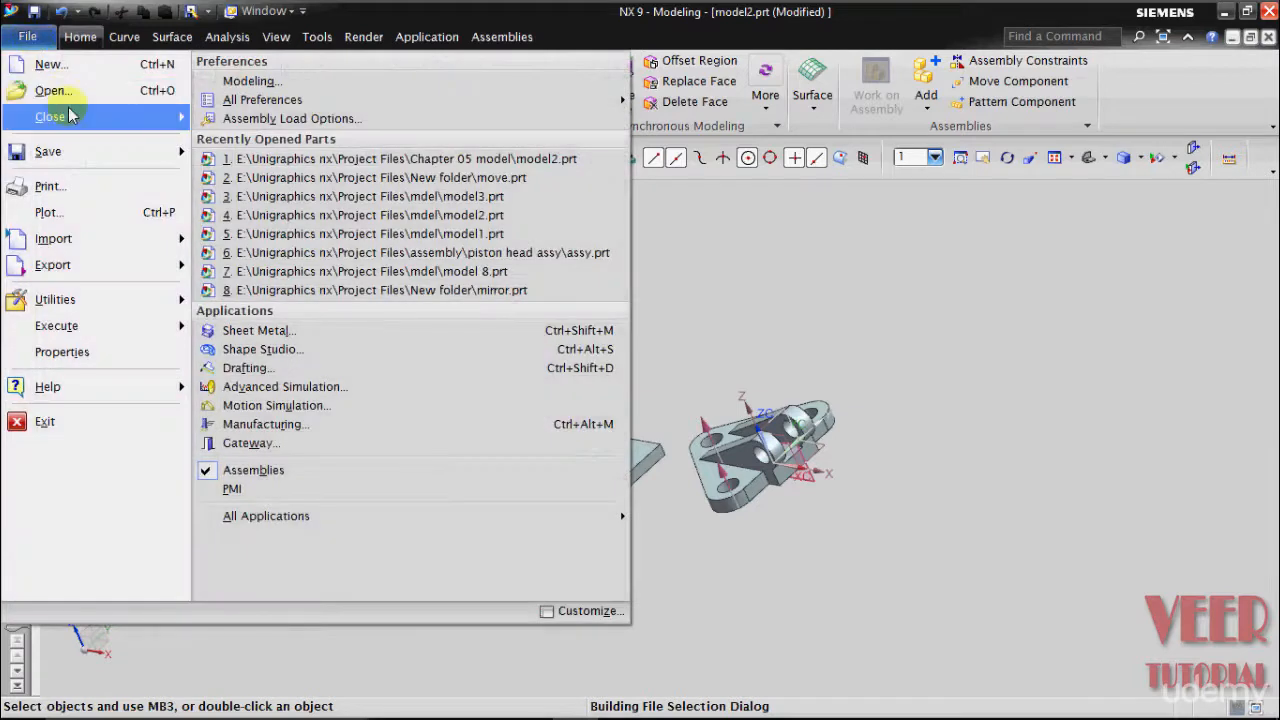
{"action": "mouse_move", "coordinate": [70, 115]}
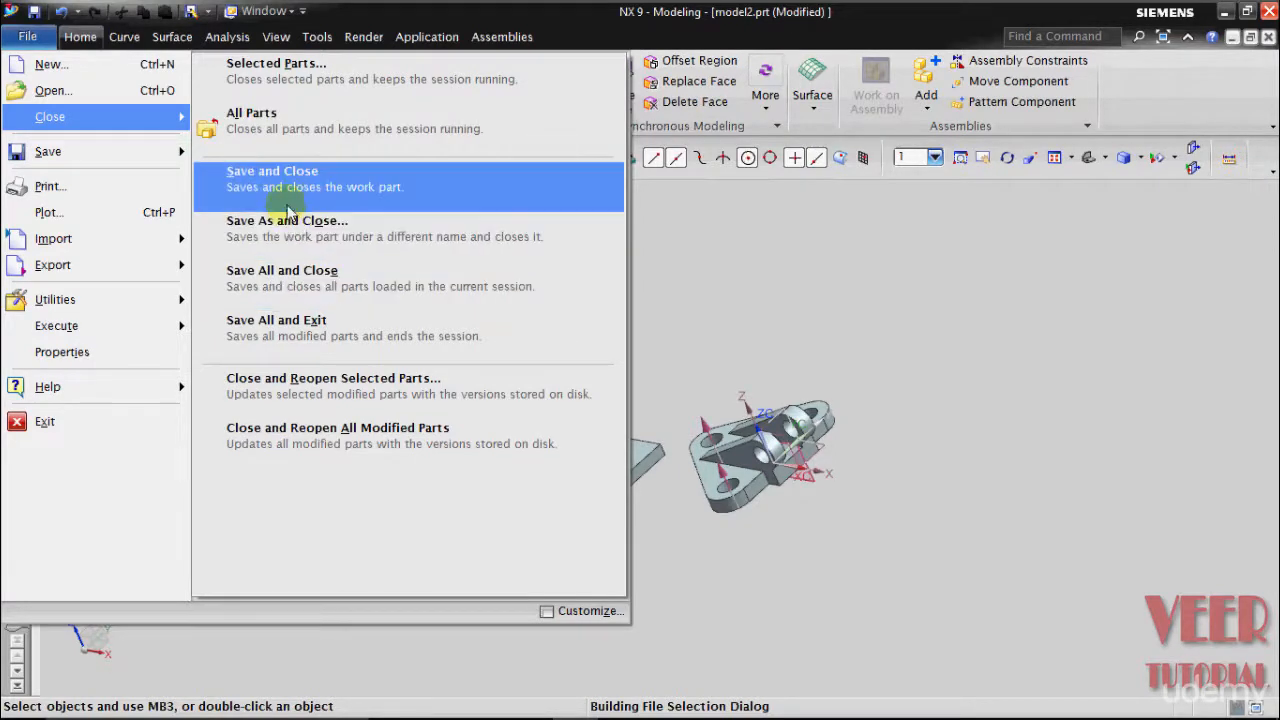
{"action": "left_click", "coordinate": [318, 134]}
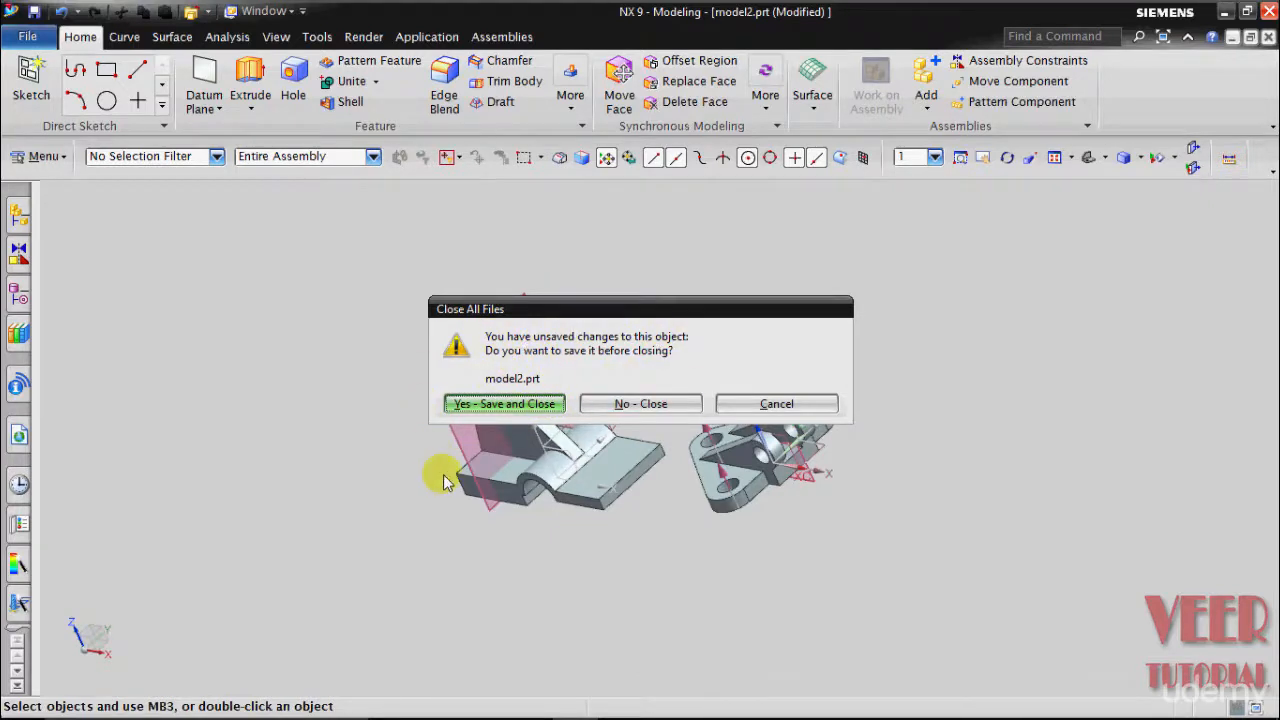
{"action": "left_click", "coordinate": [658, 418]}
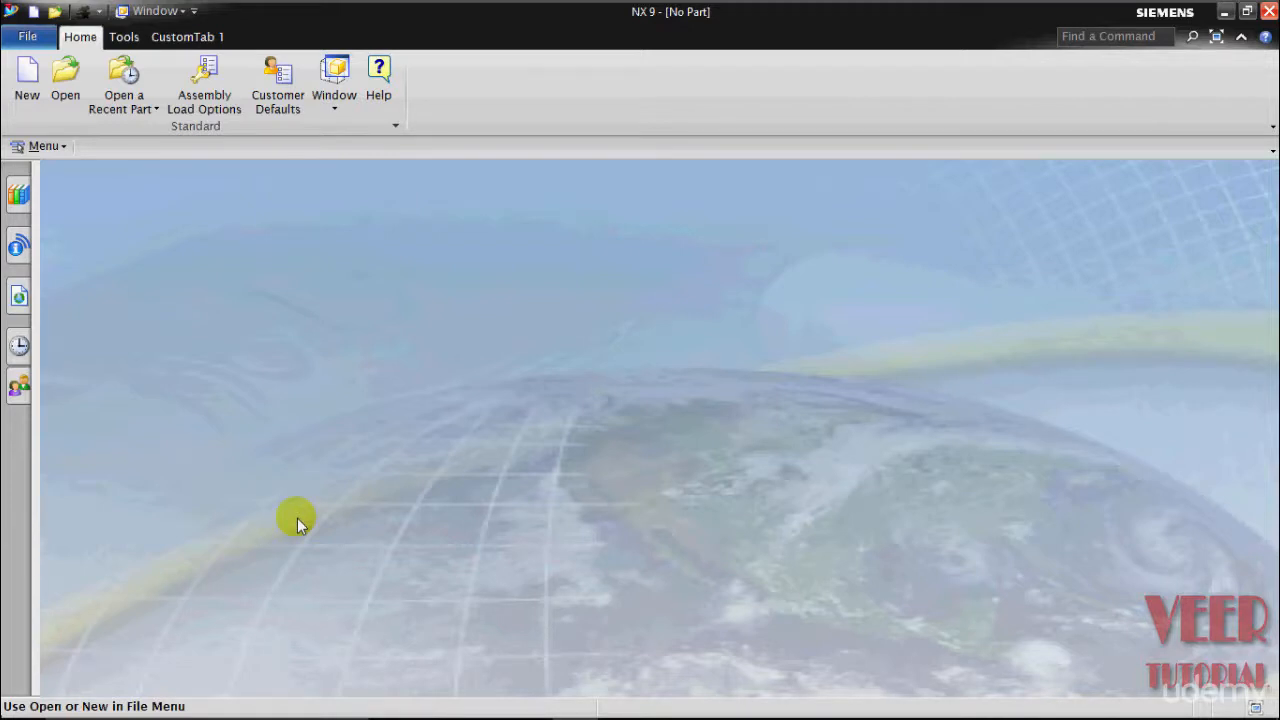
- Browse the Open dialog to Project Files > IGES format > Chapter 05 model
{"action": "left_click", "coordinate": [77, 110]}
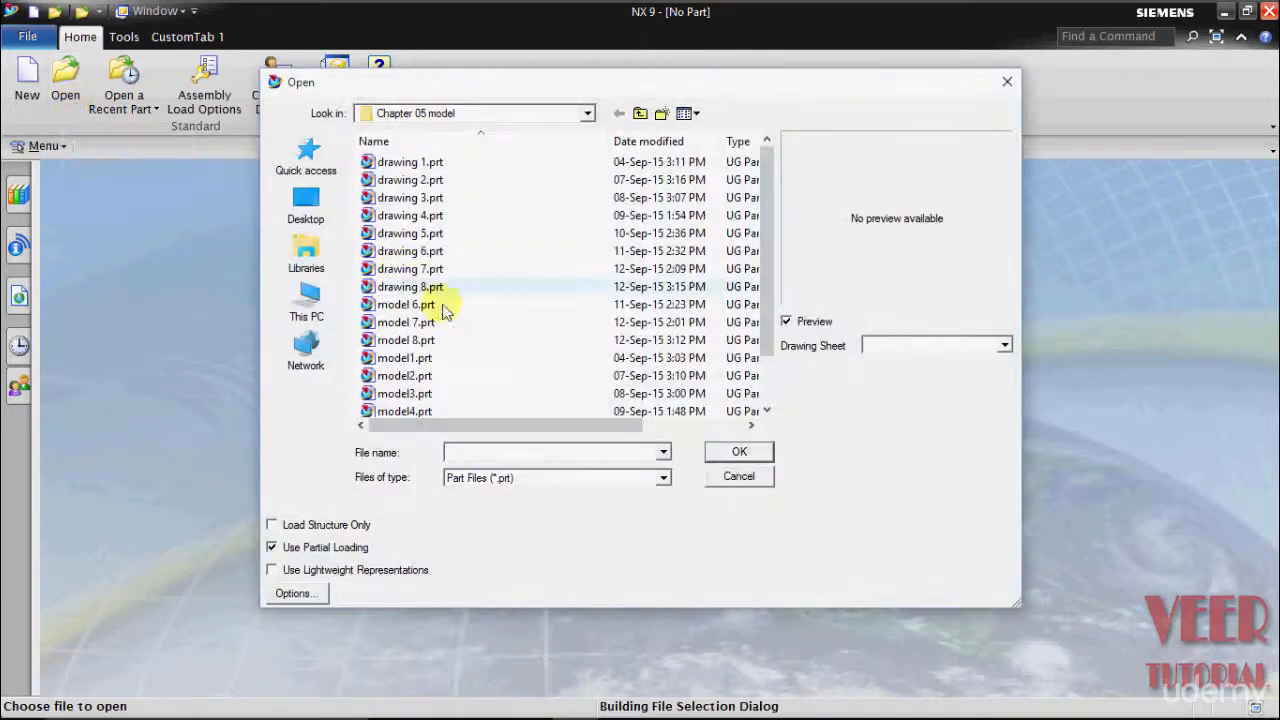
{"action": "left_click", "coordinate": [503, 110]}
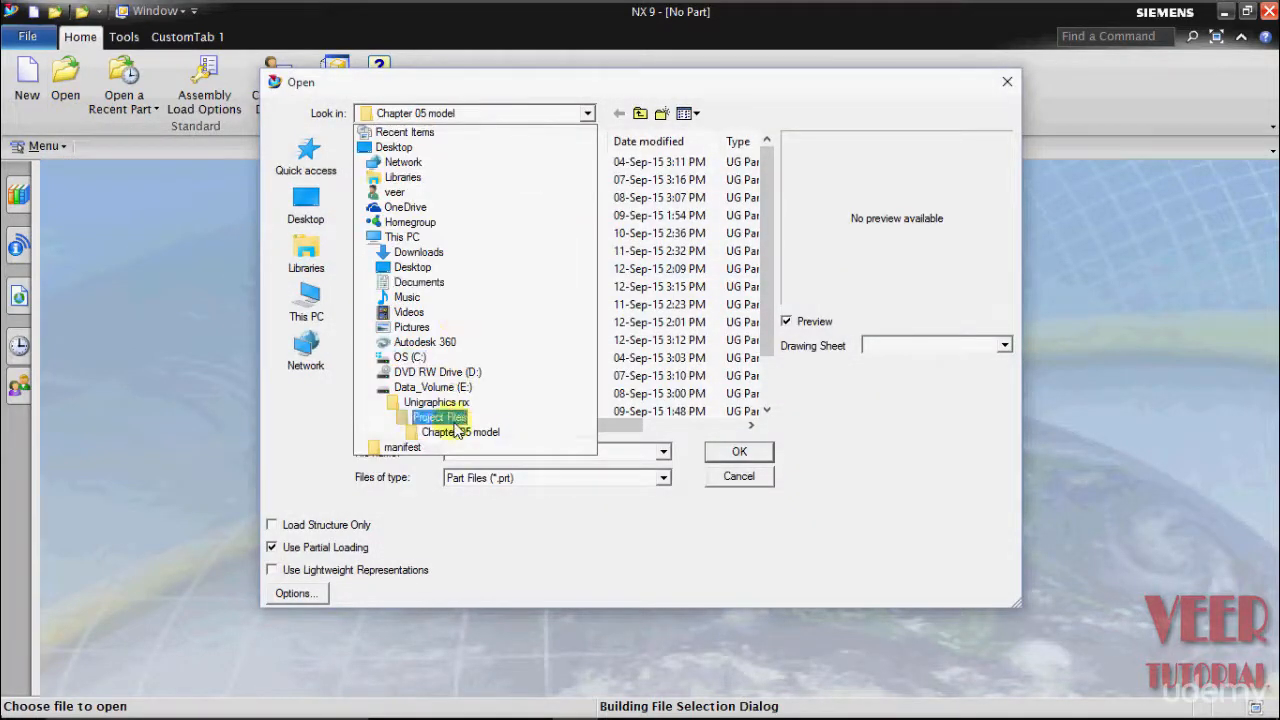
{"action": "left_click", "coordinate": [423, 406]}
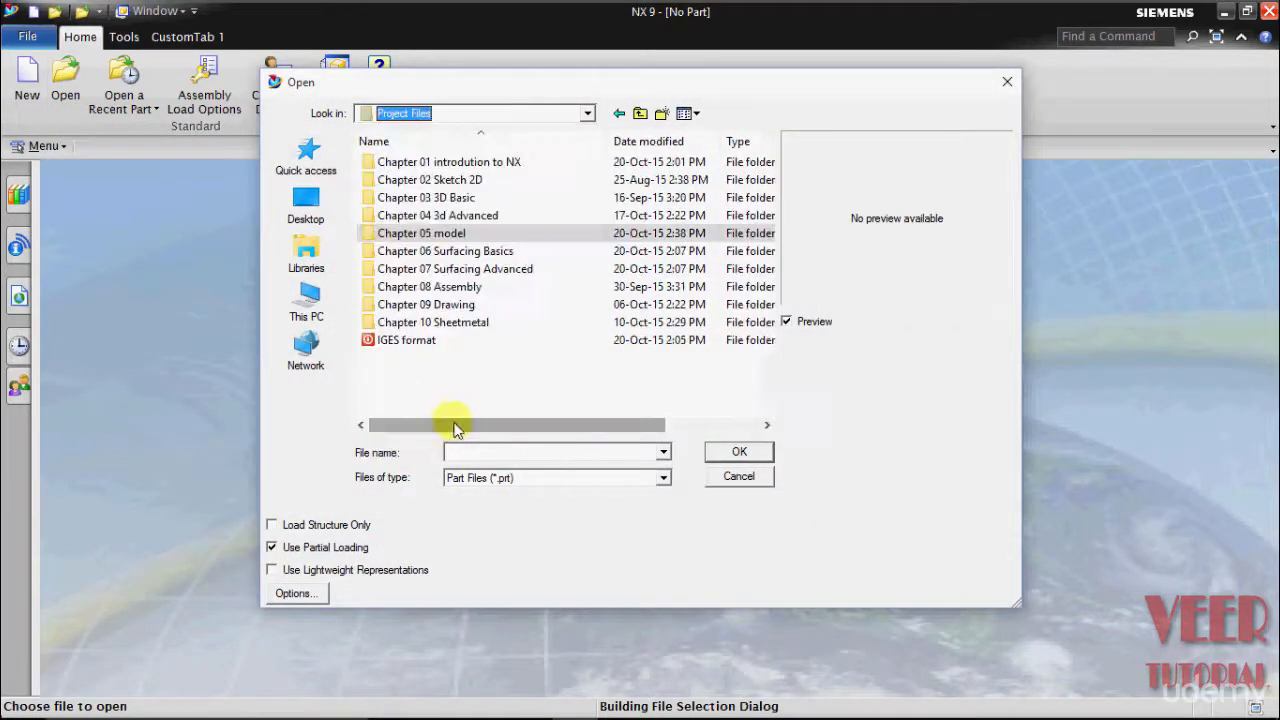
{"action": "double_click", "coordinate": [430, 345]}
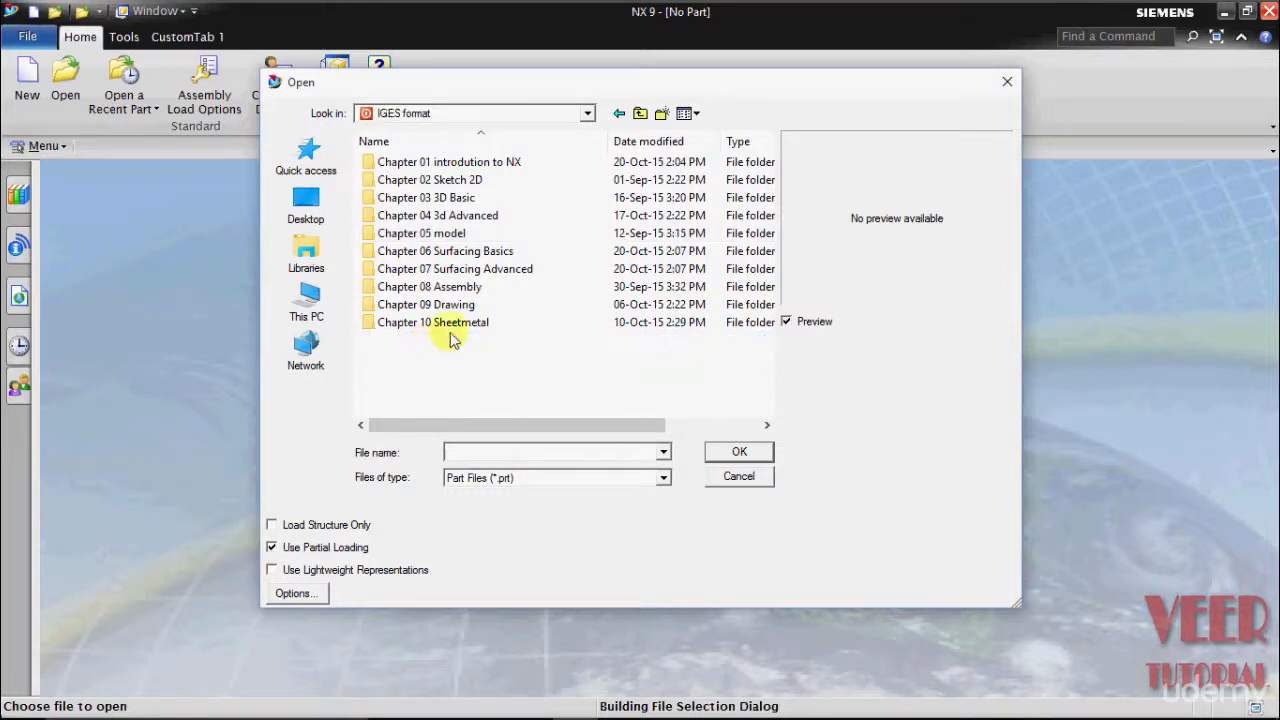
{"action": "double_click", "coordinate": [442, 234]}
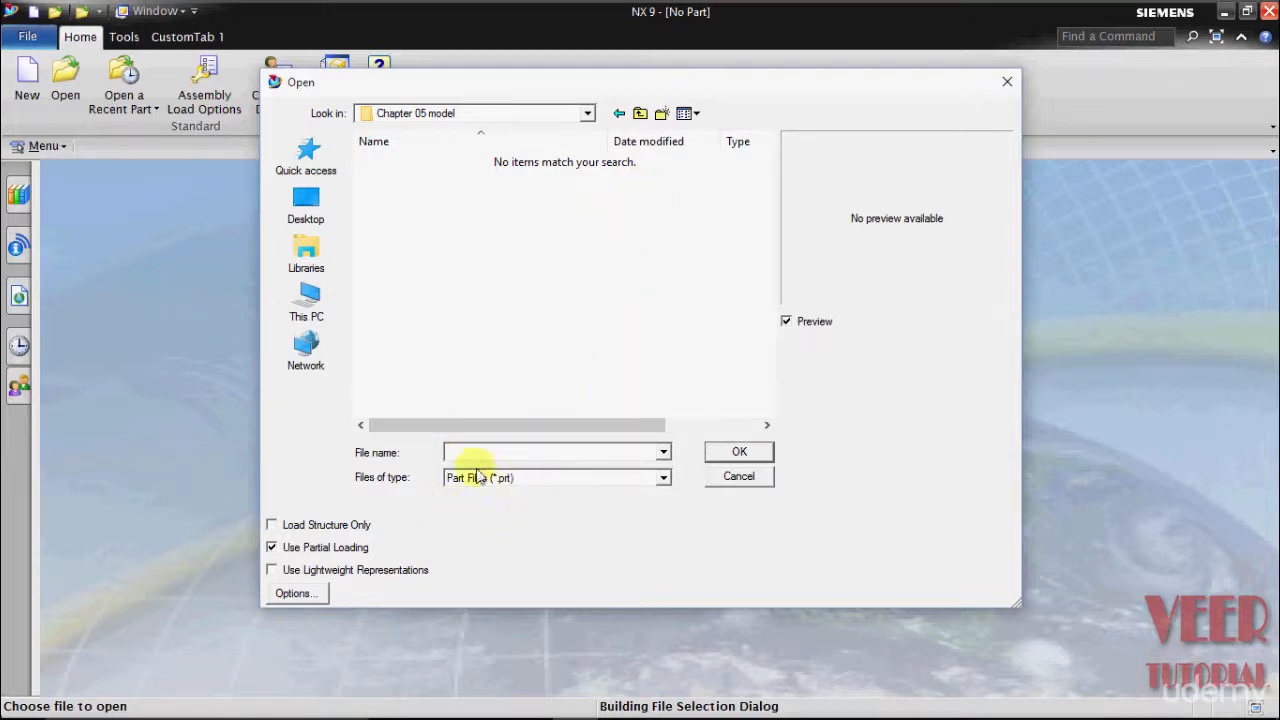
- Switch the file type to IGES Files (*.igs) and open model 3.igs
{"action": "left_click", "coordinate": [663, 478]}
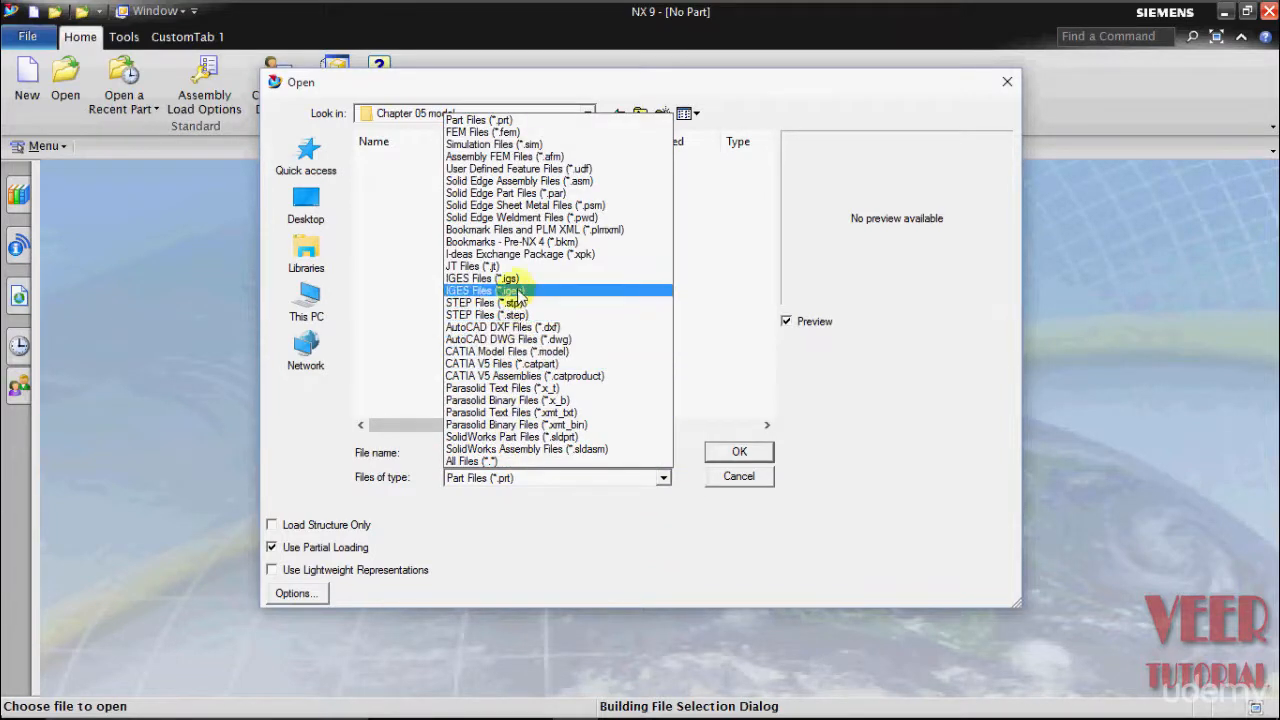
{"action": "left_click", "coordinate": [515, 290]}
{"action": "left_click", "coordinate": [520, 478]}
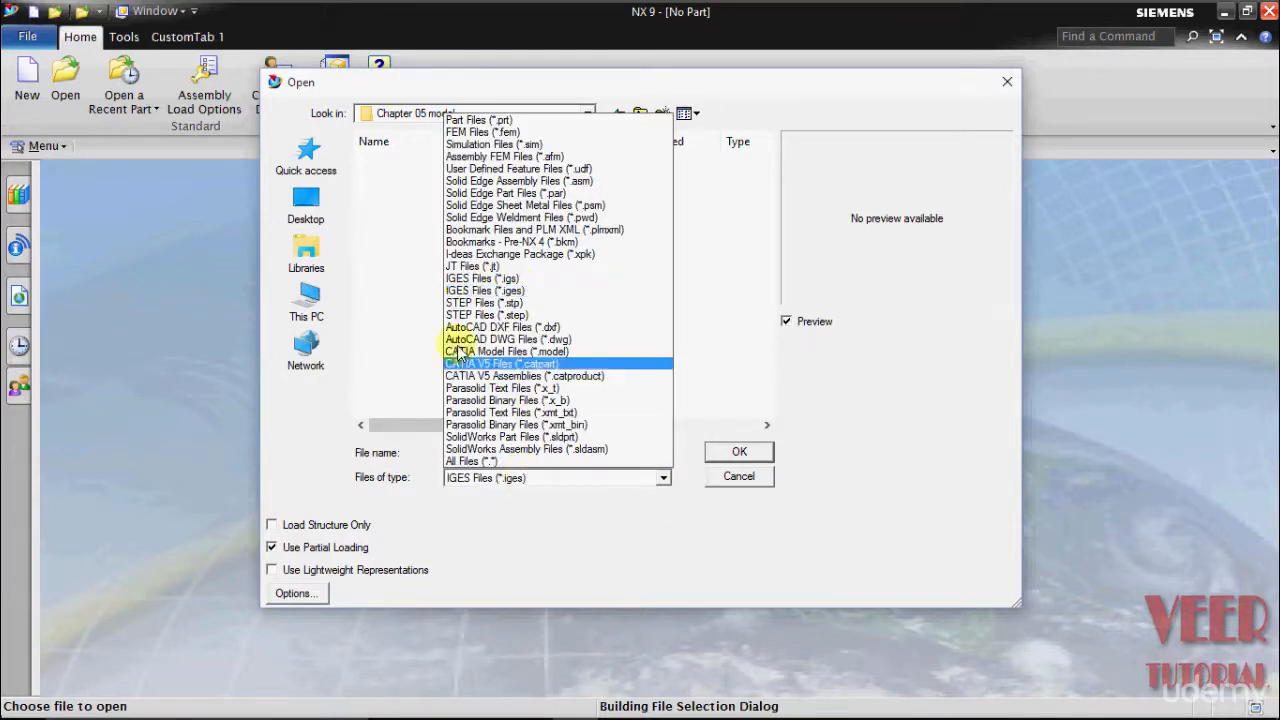
{"action": "left_click", "coordinate": [478, 291]}
{"action": "left_click", "coordinate": [515, 478]}
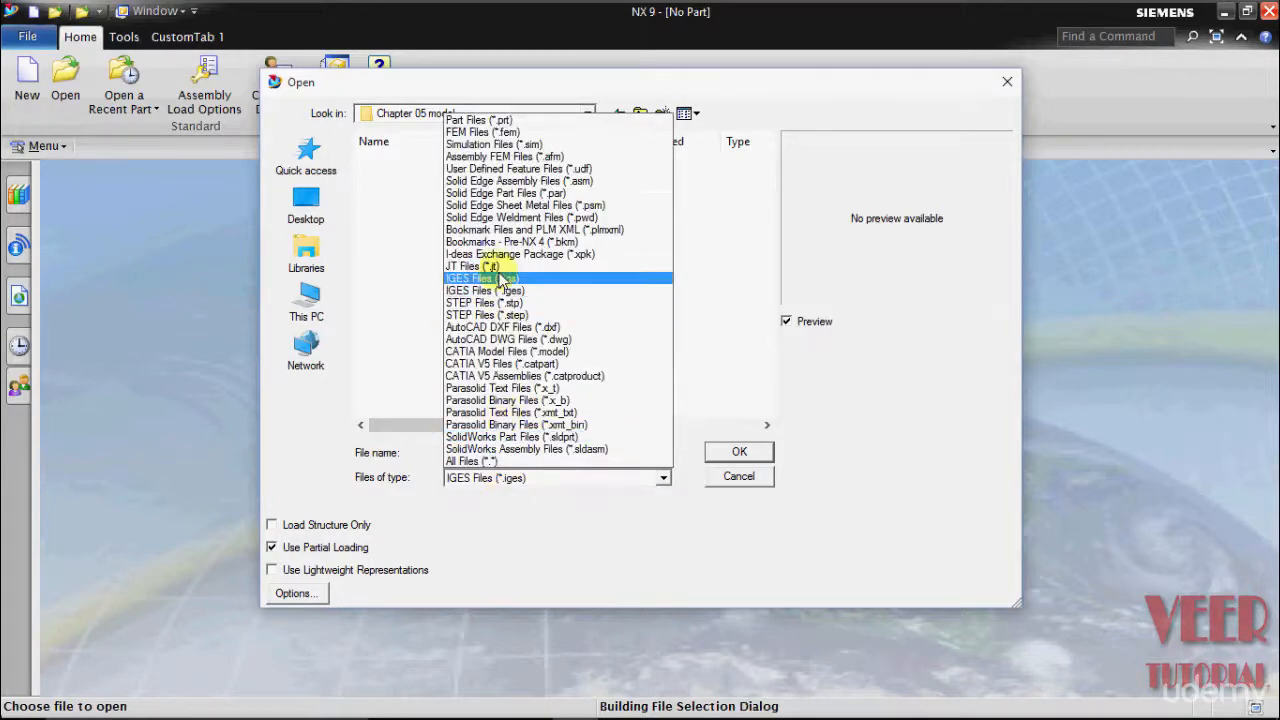
{"action": "left_click", "coordinate": [487, 278]}
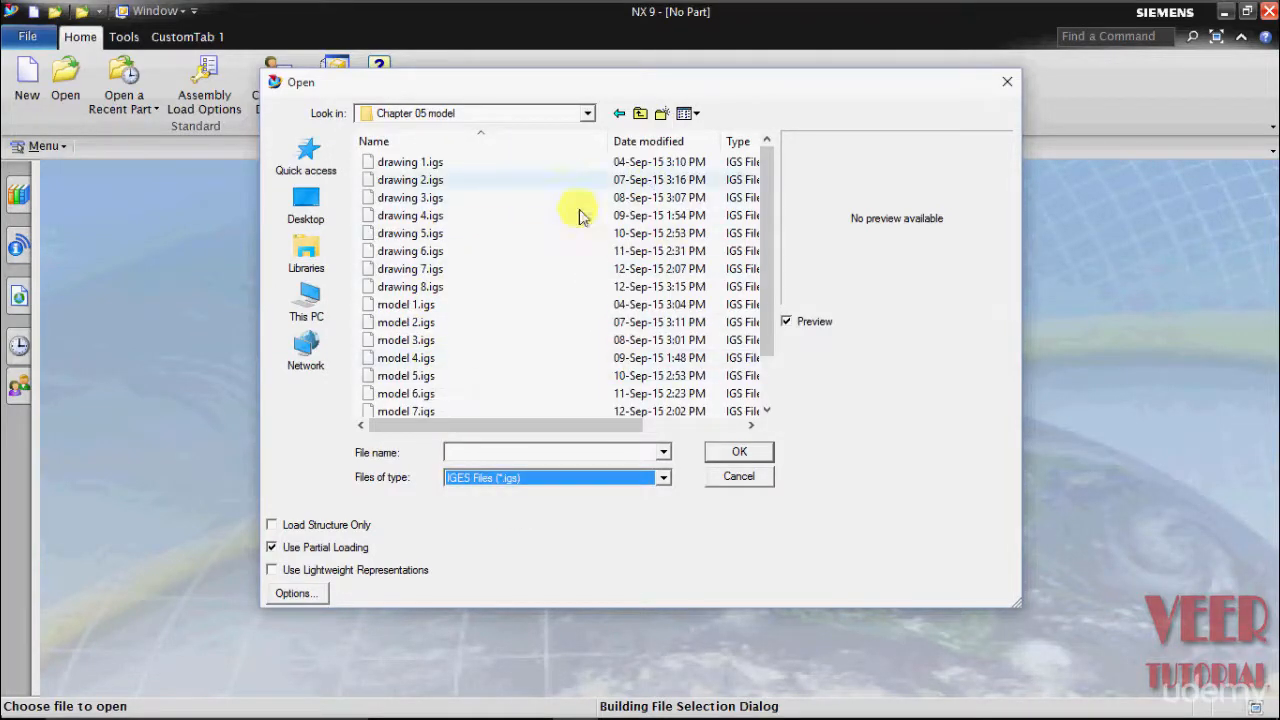
{"action": "left_click", "coordinate": [410, 341]}
{"action": "left_click", "coordinate": [735, 451]}
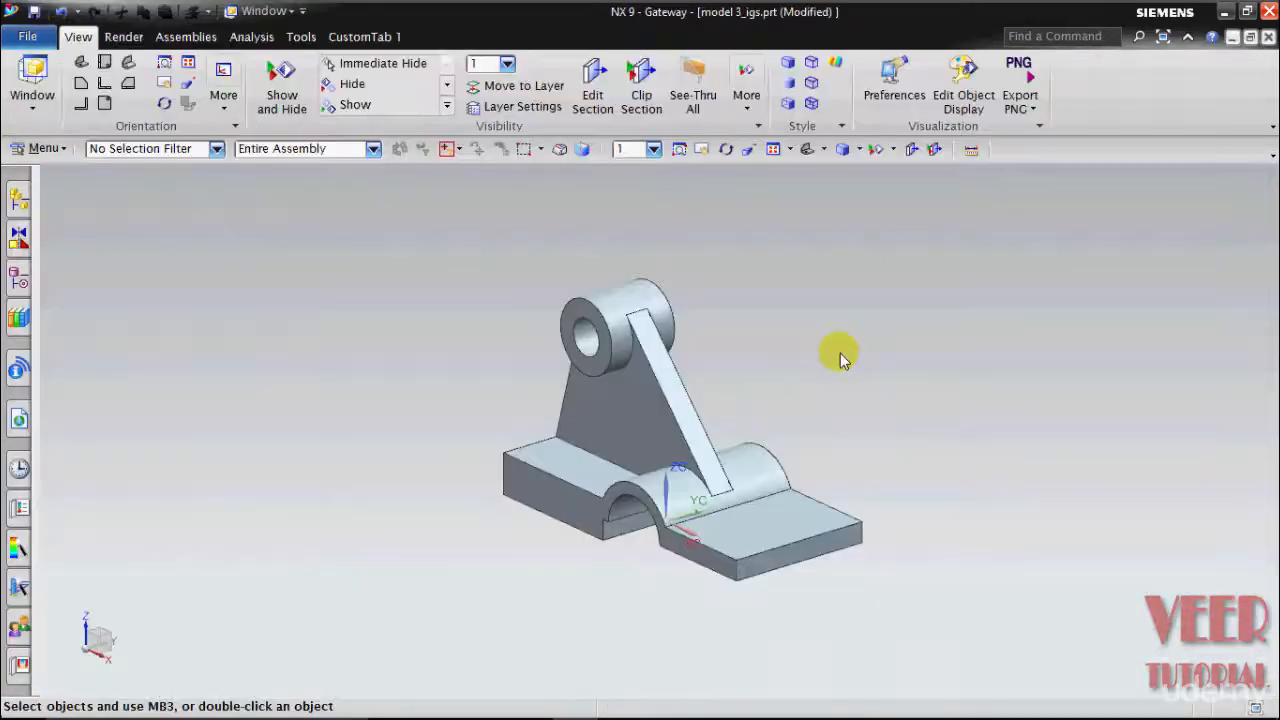